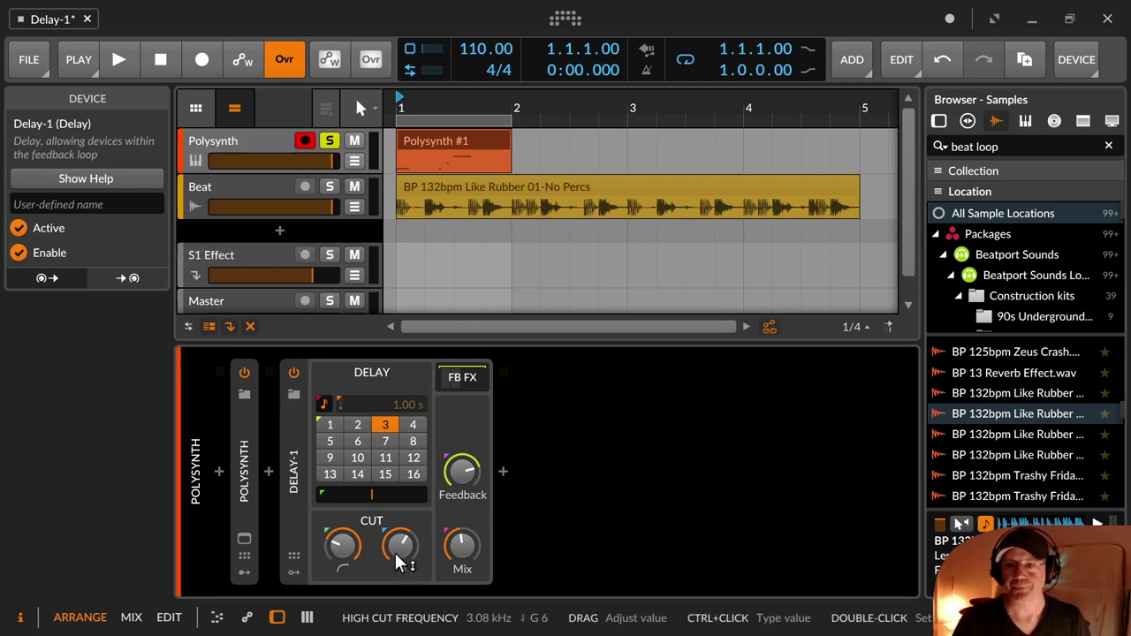
Step: Play the Polysynth clip and compare its sound with the Delay-1 device switched off and on
click(428, 141)
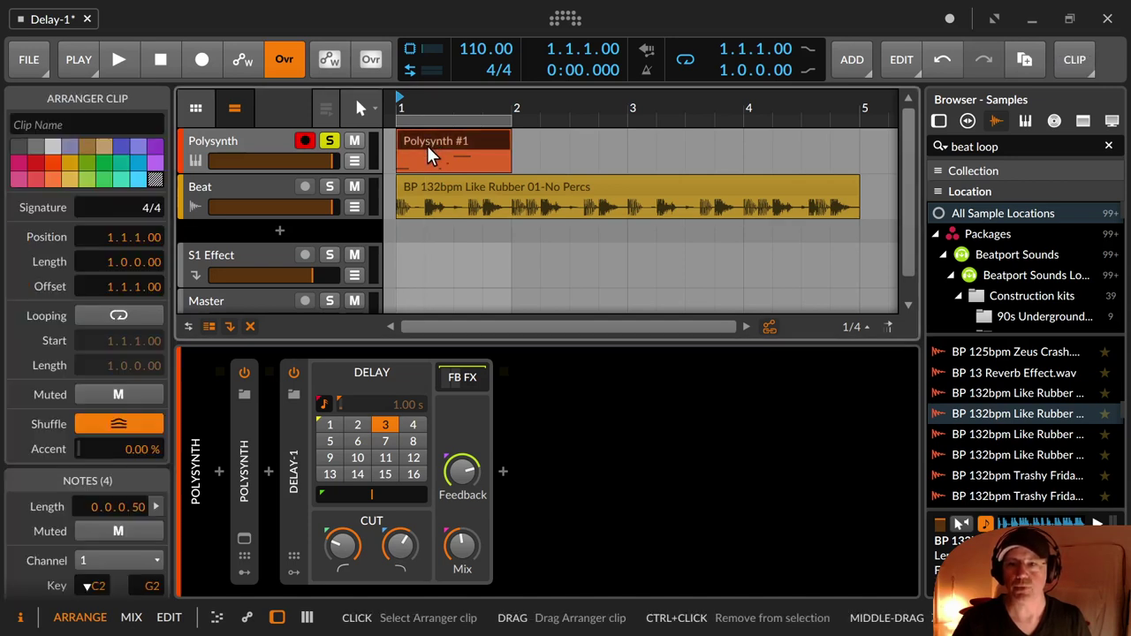
key(space)
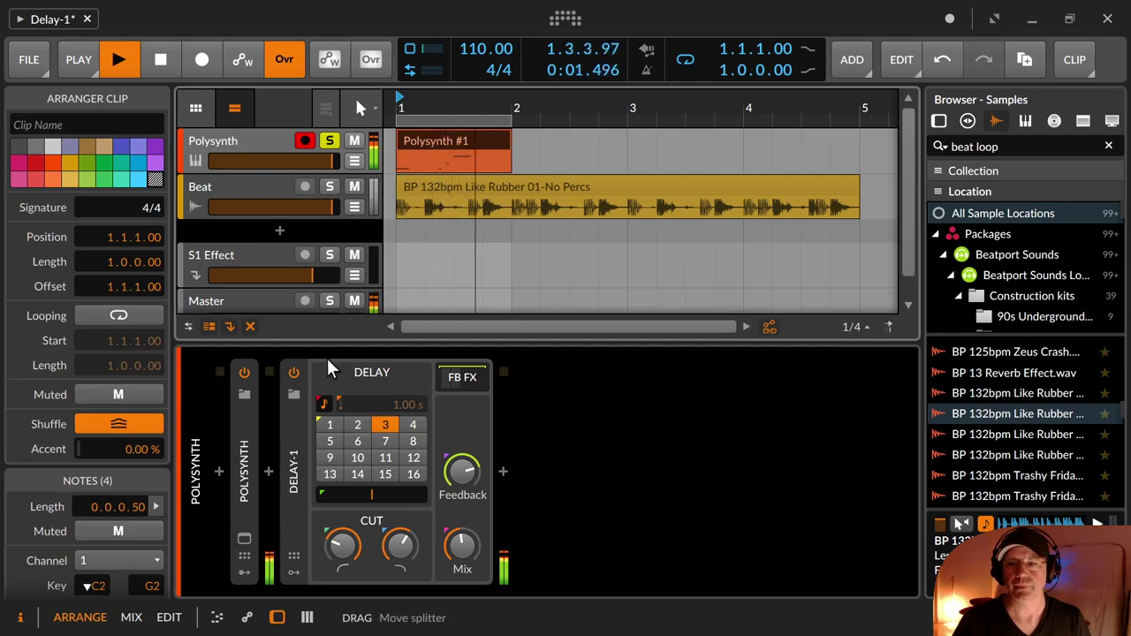
click(291, 373)
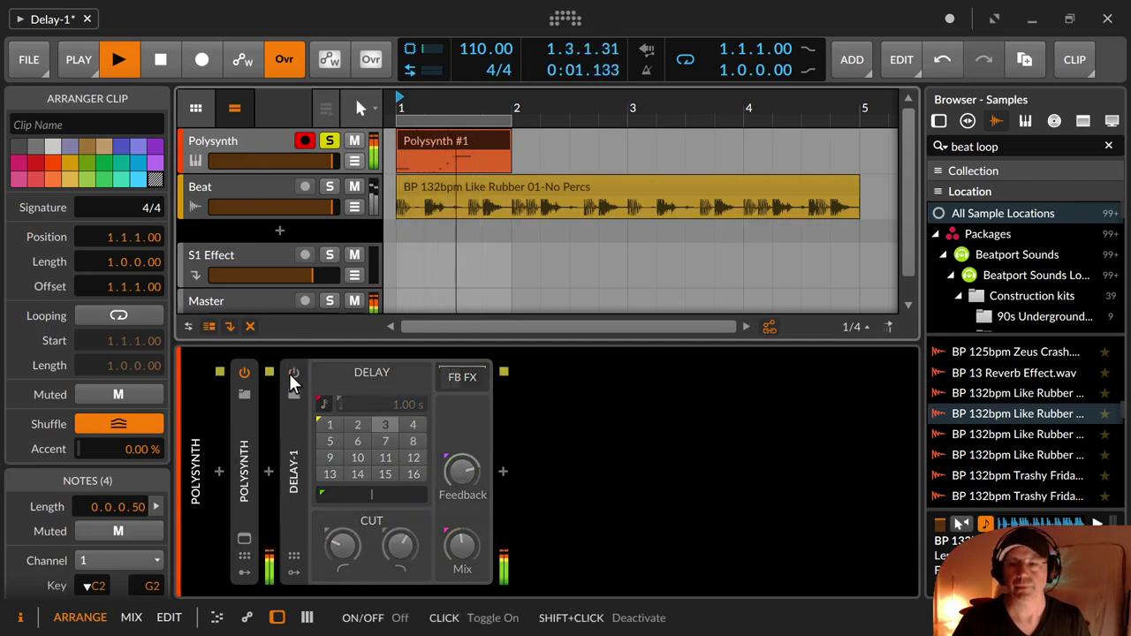
click(291, 373)
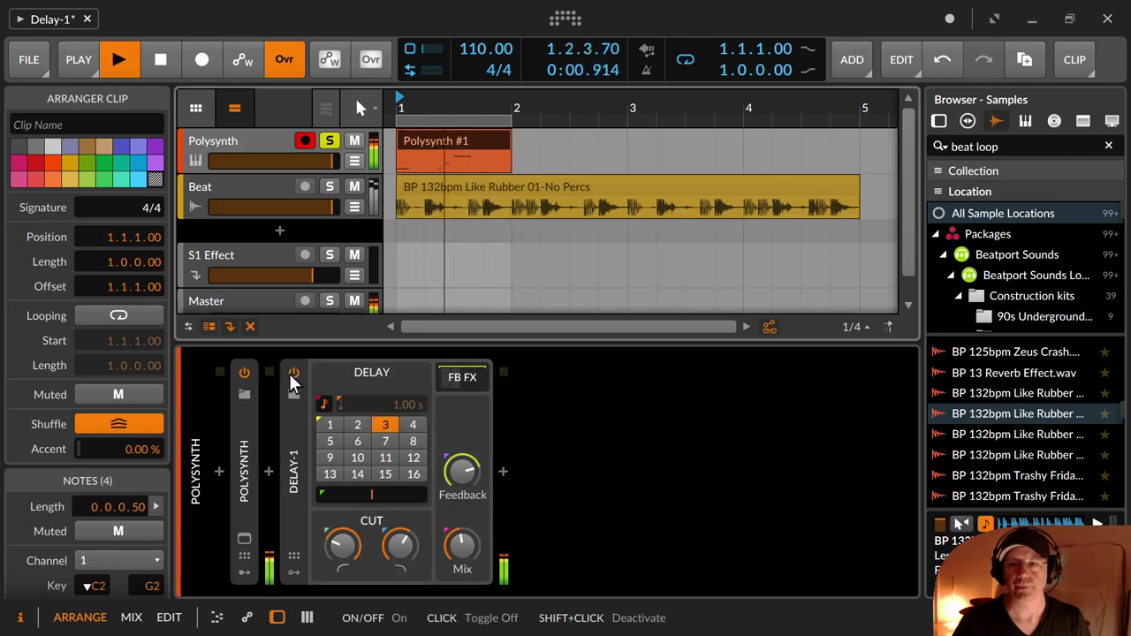
key(space)
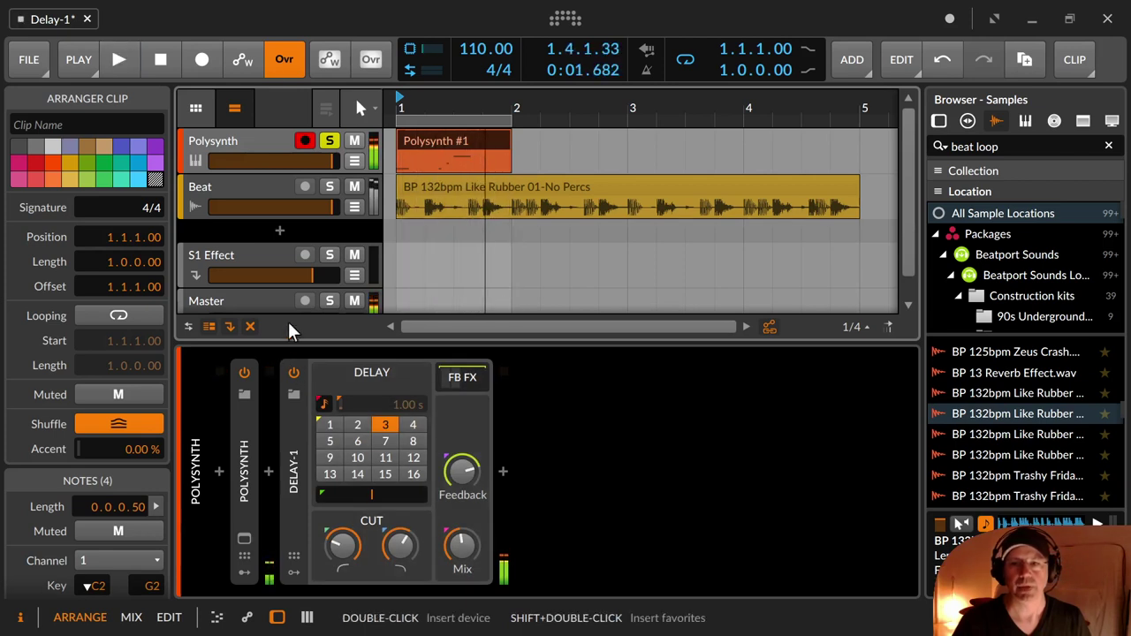
click(168, 57)
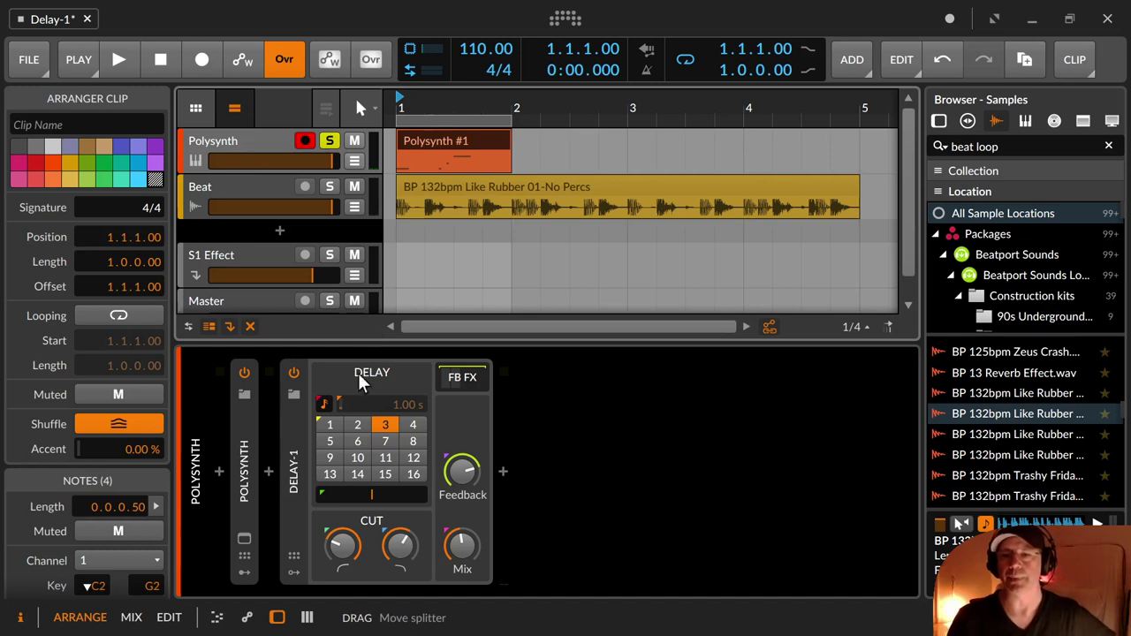
Step: Browse the preset list of the Delay-1 device and leave it without loading a preset
click(294, 392)
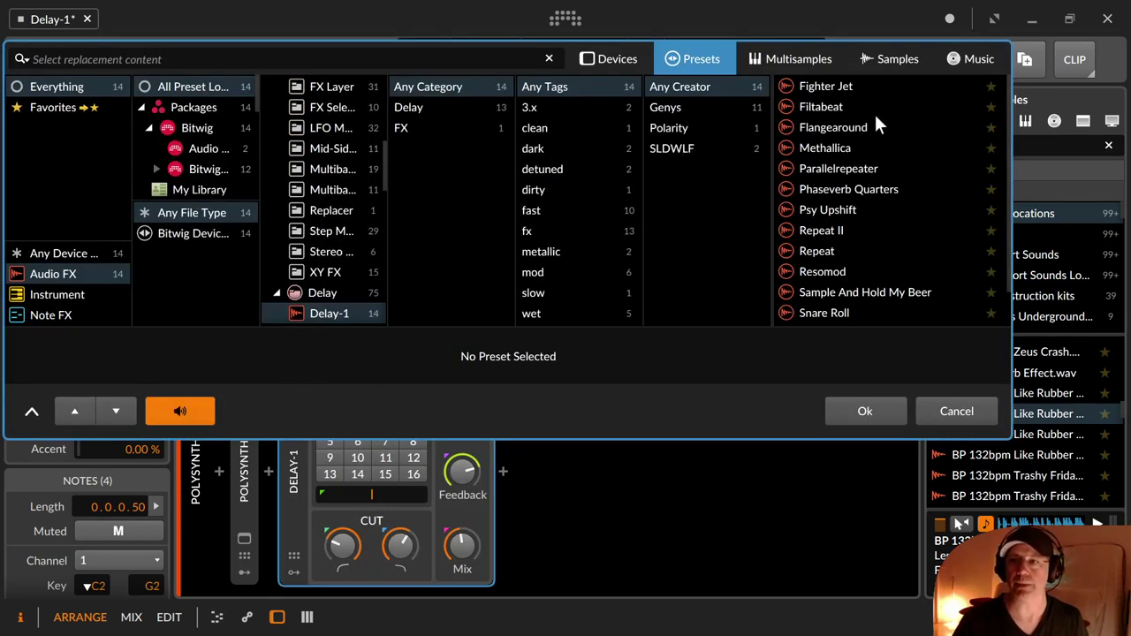
scroll(911, 129, down, 1)
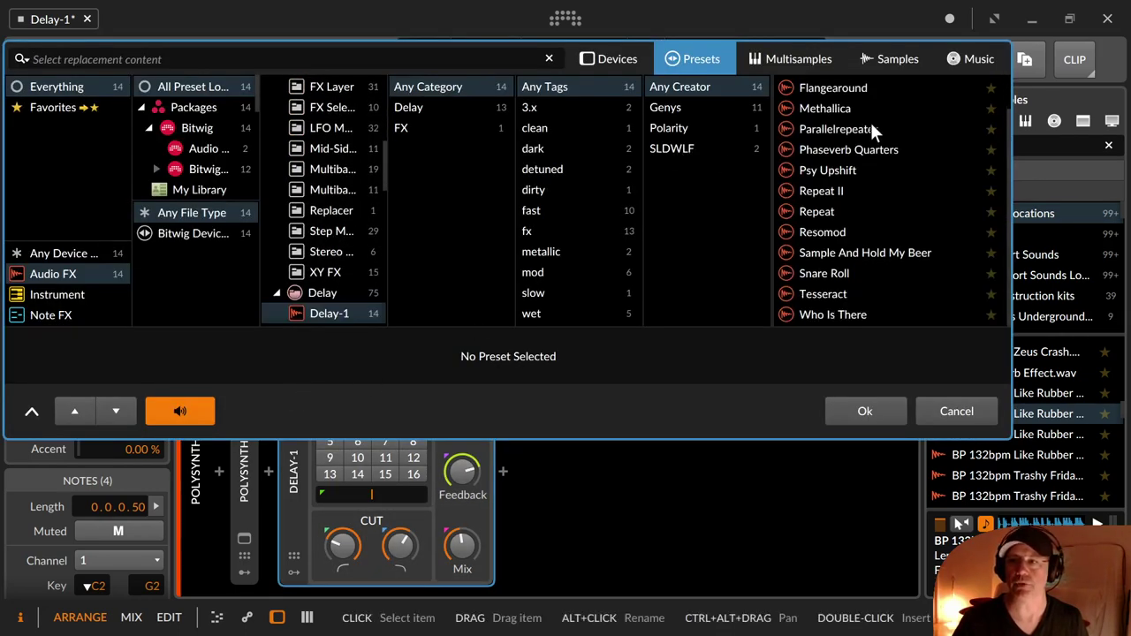
click(954, 411)
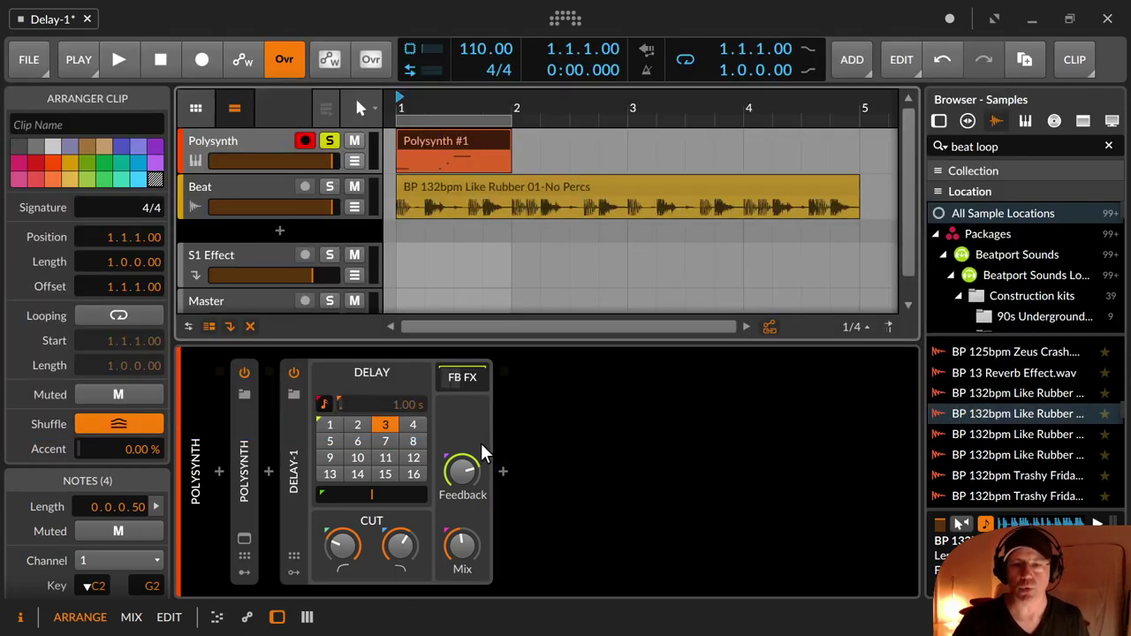
Step: Show and hide the remote controls and the modulators of the Delay-1 device
click(301, 473)
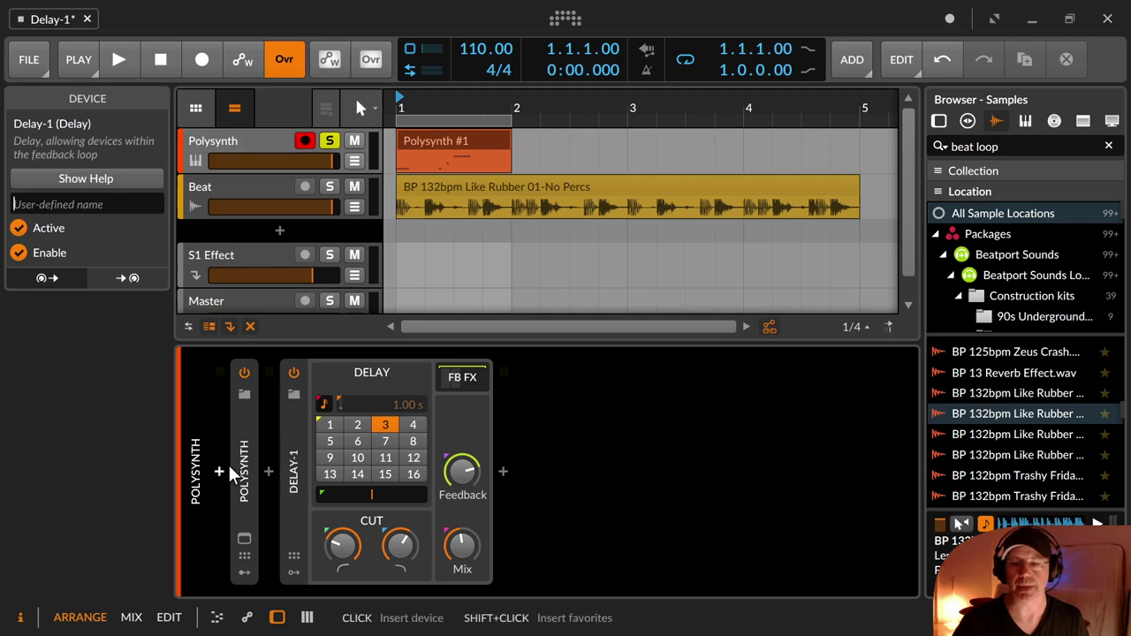
click(293, 556)
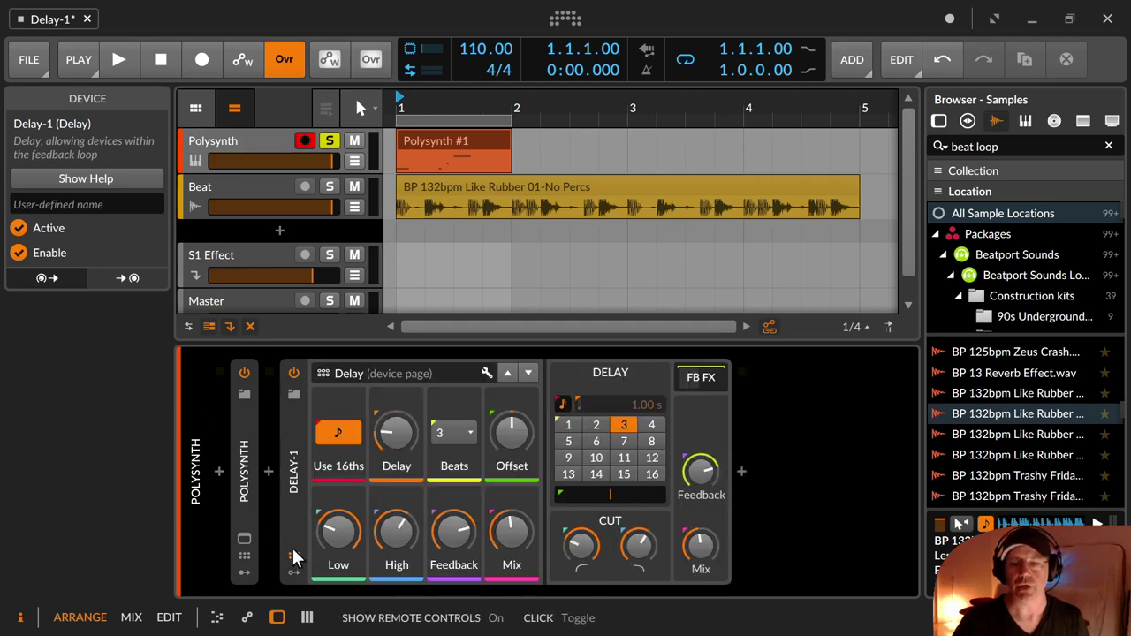
click(293, 557)
click(292, 573)
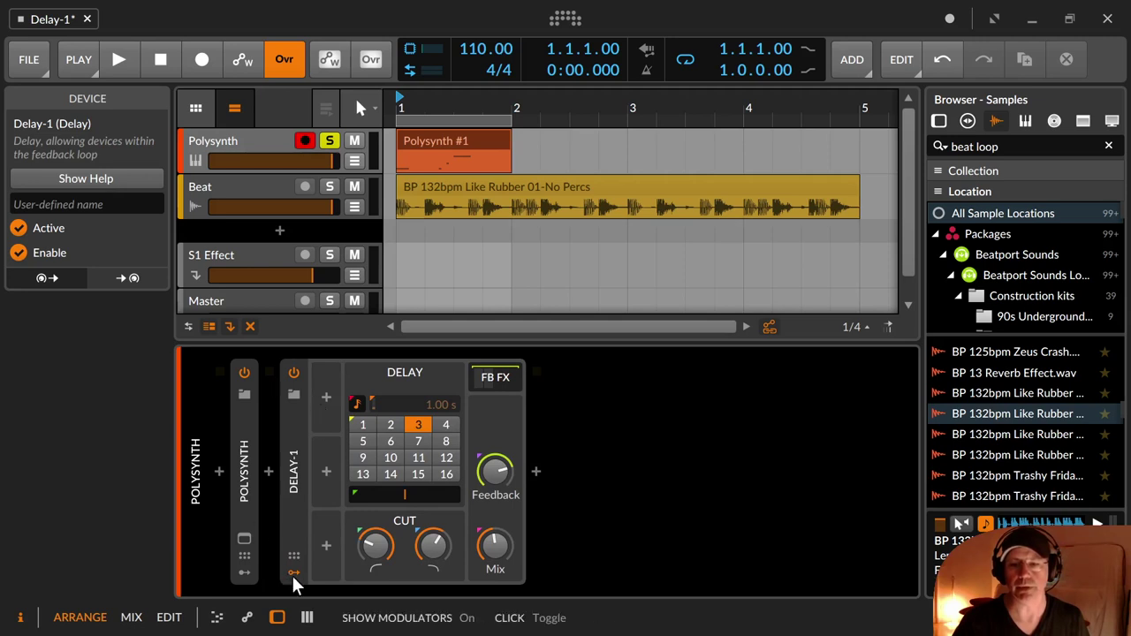
click(294, 574)
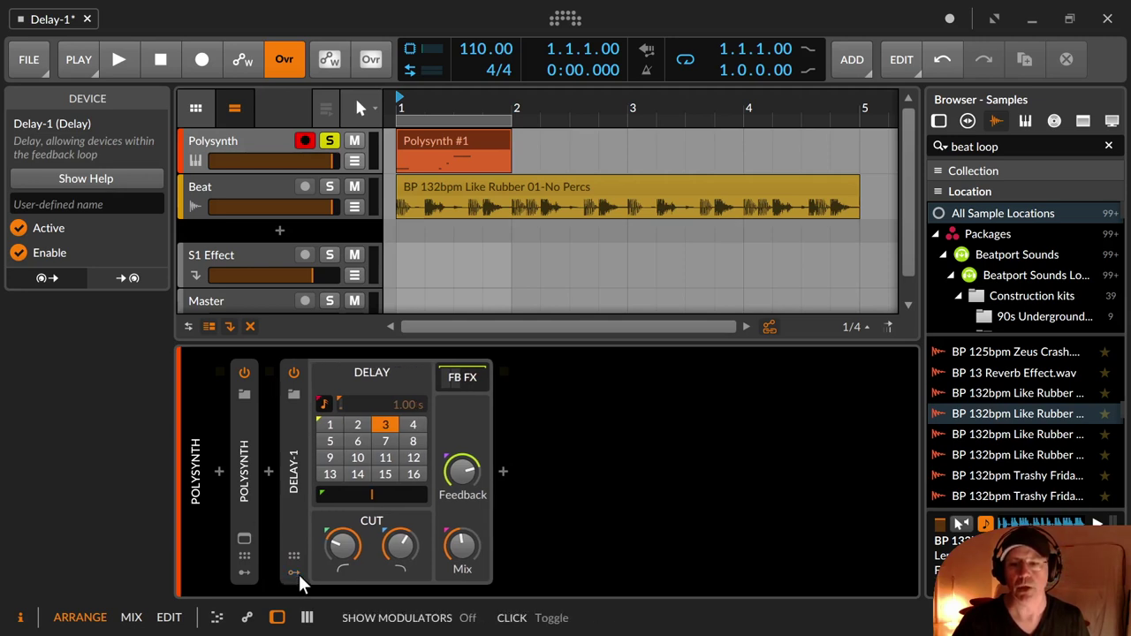
Step: Toggle the 16th-note timing of Delay-1 off and on, and play the Polysynth clip with a delay of 3 sixteenths
click(322, 410)
click(324, 409)
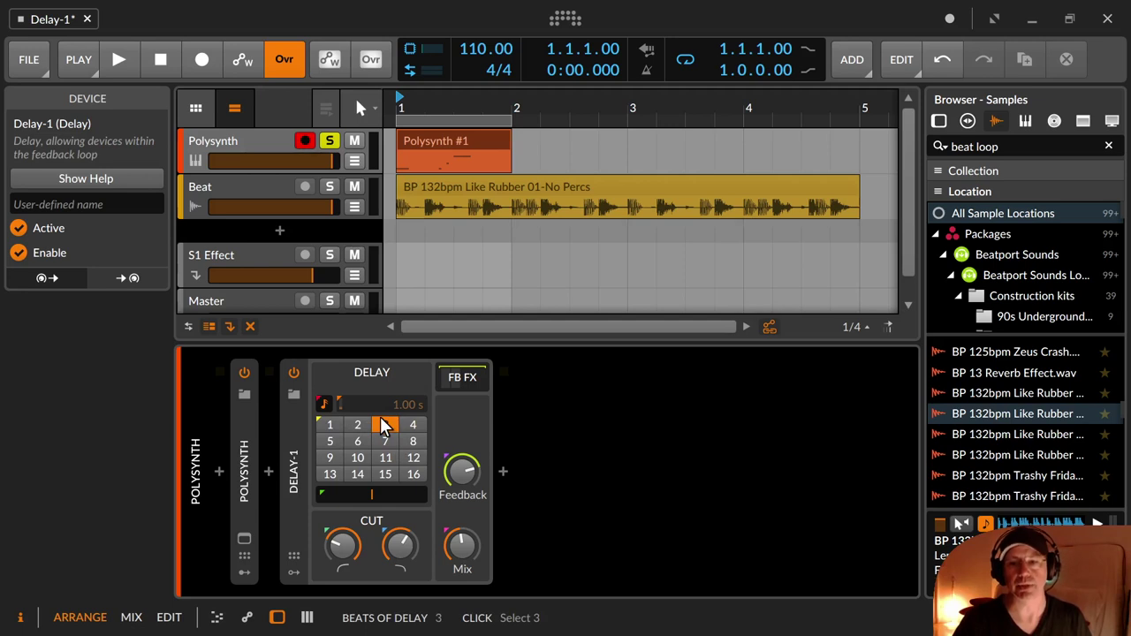
key(space)
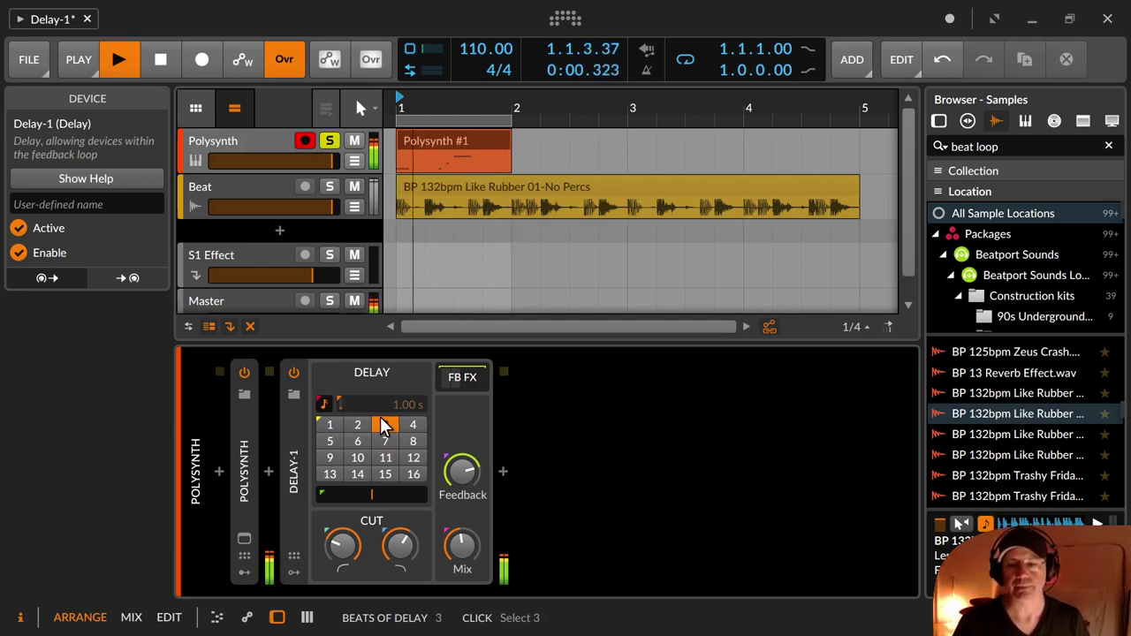
key(space)
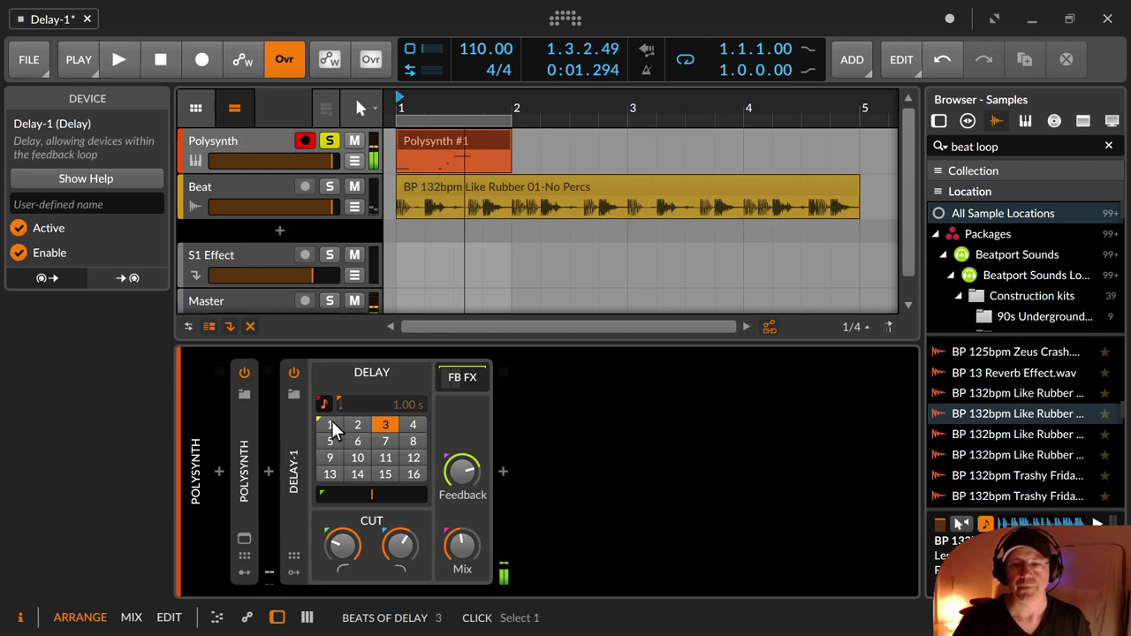
Step: Try a delay of 1 sixteenth note during playback and compare it with the delay set back to 3 sixteenths
click(332, 424)
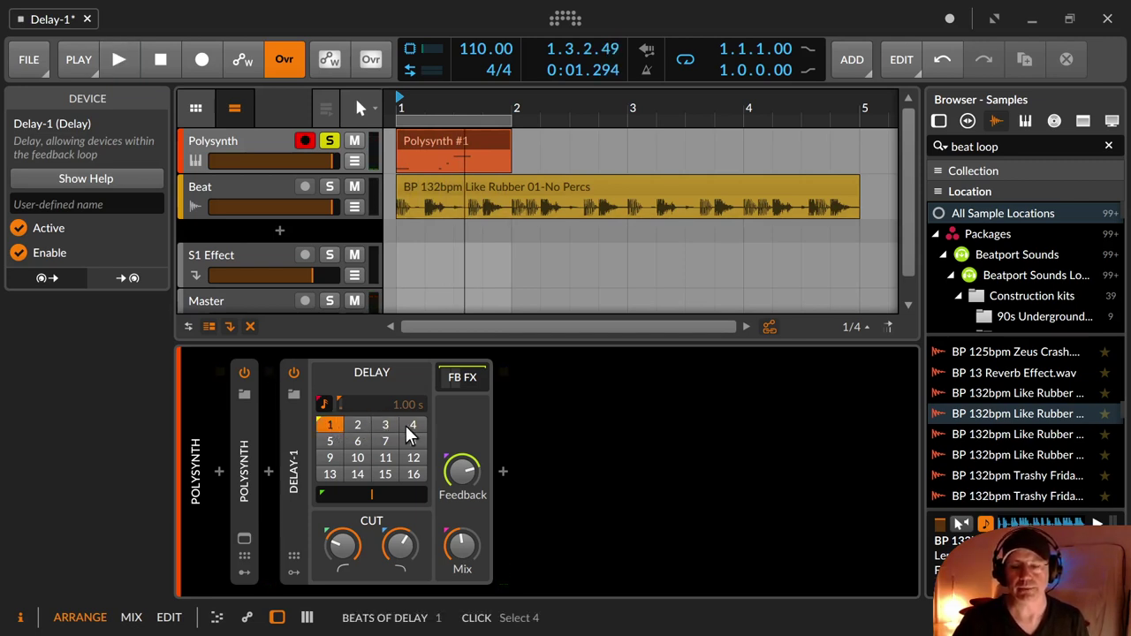
key(space)
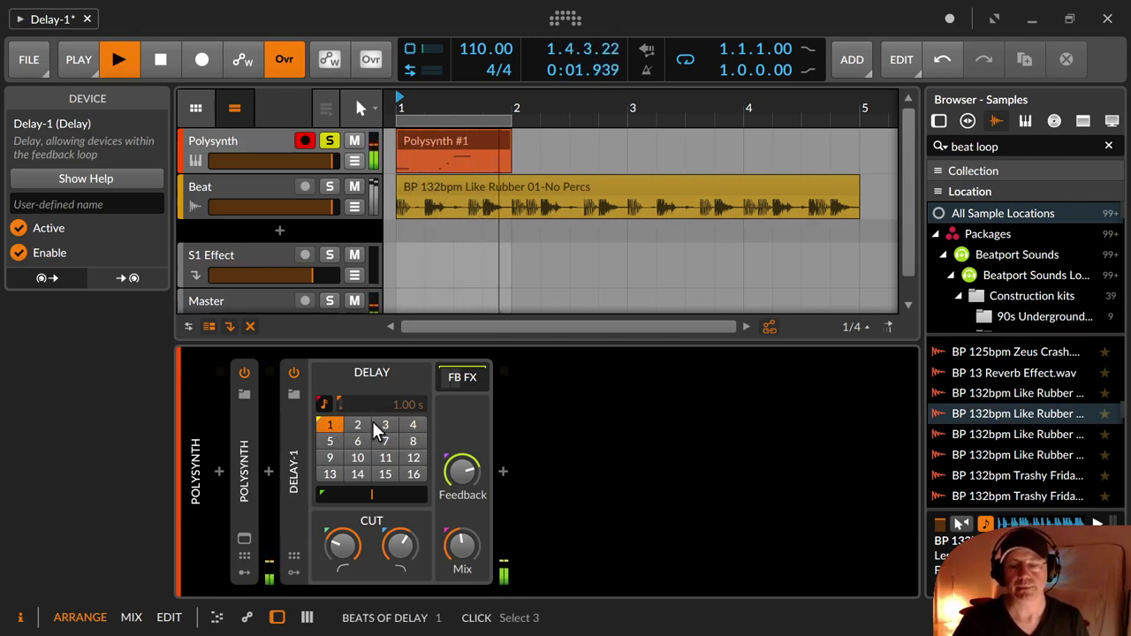
key(space)
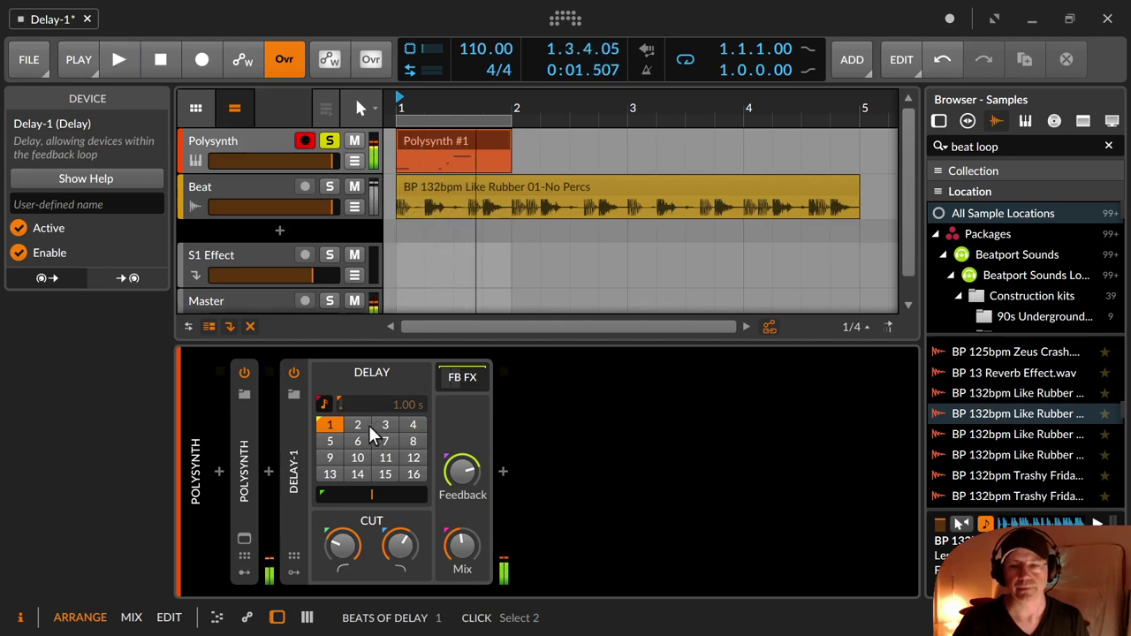
click(366, 423)
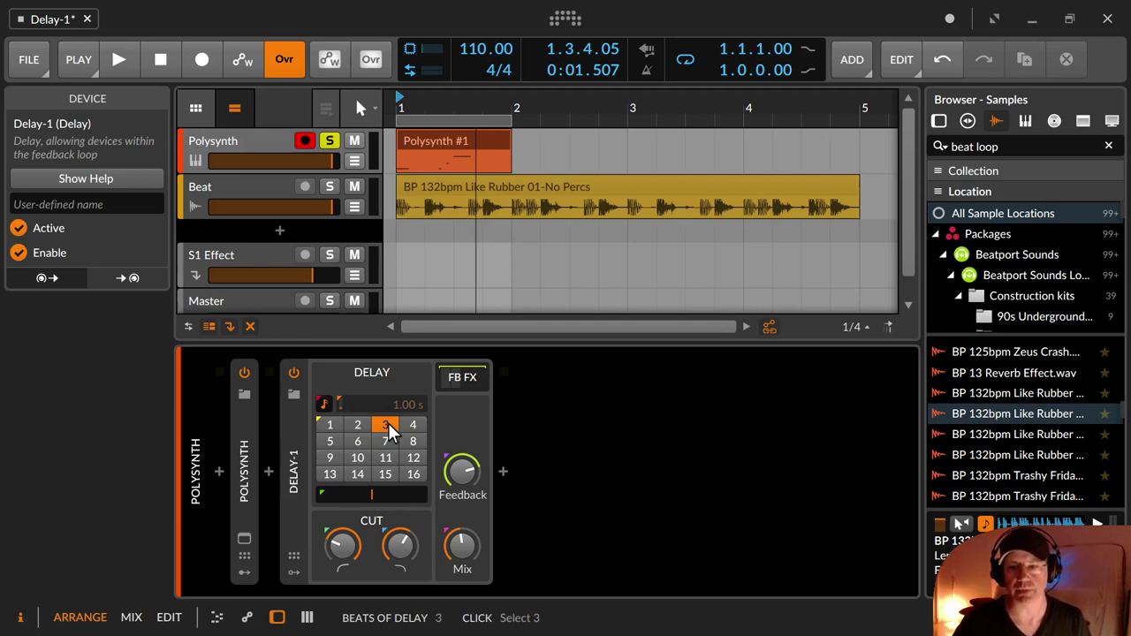
key(space)
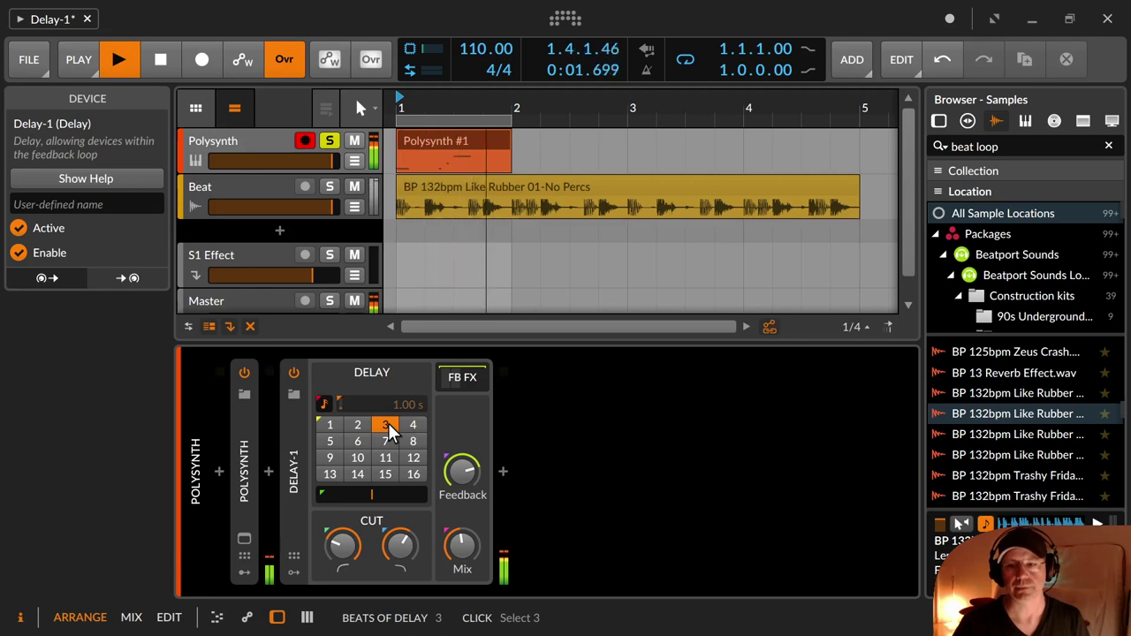
key(space)
Step: Set the beat delay offset to -33.3 % and play the Polysynth clip
drag(371, 493, 333, 492)
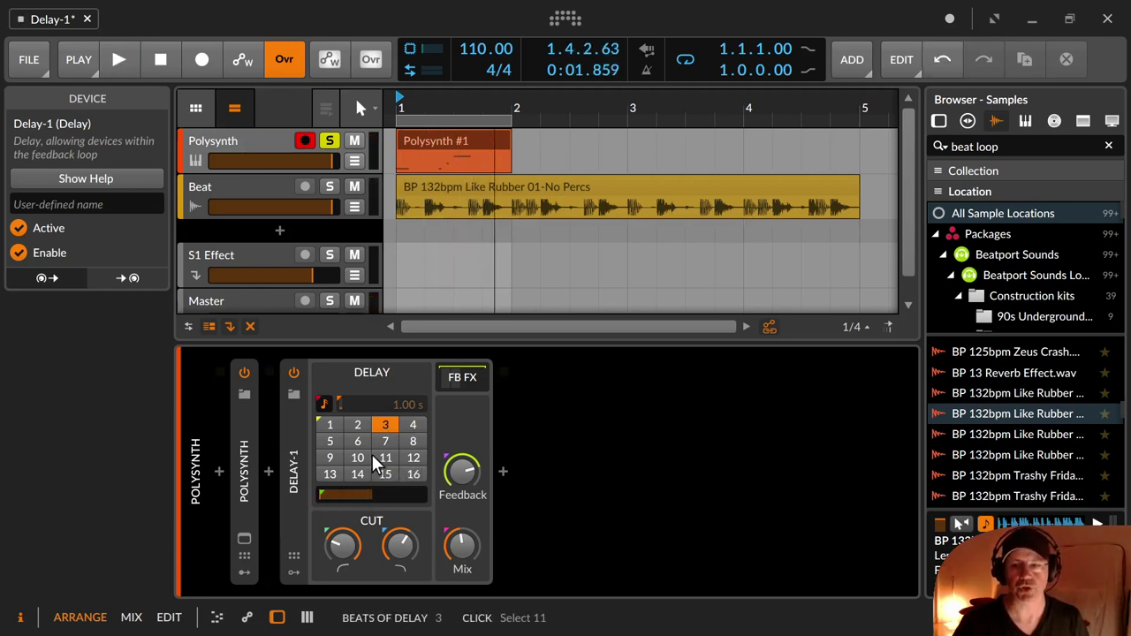
key(space)
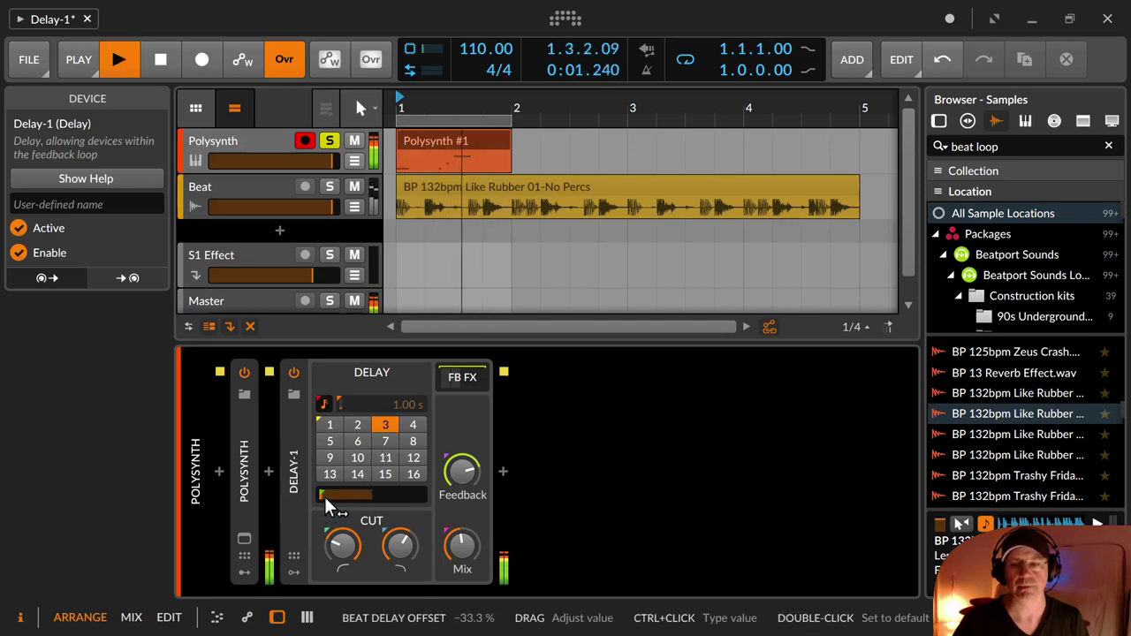
key(space)
Step: Set the beat delay offset to -17.4 % and play the clip again
drag(321, 494, 344, 493)
key(space)
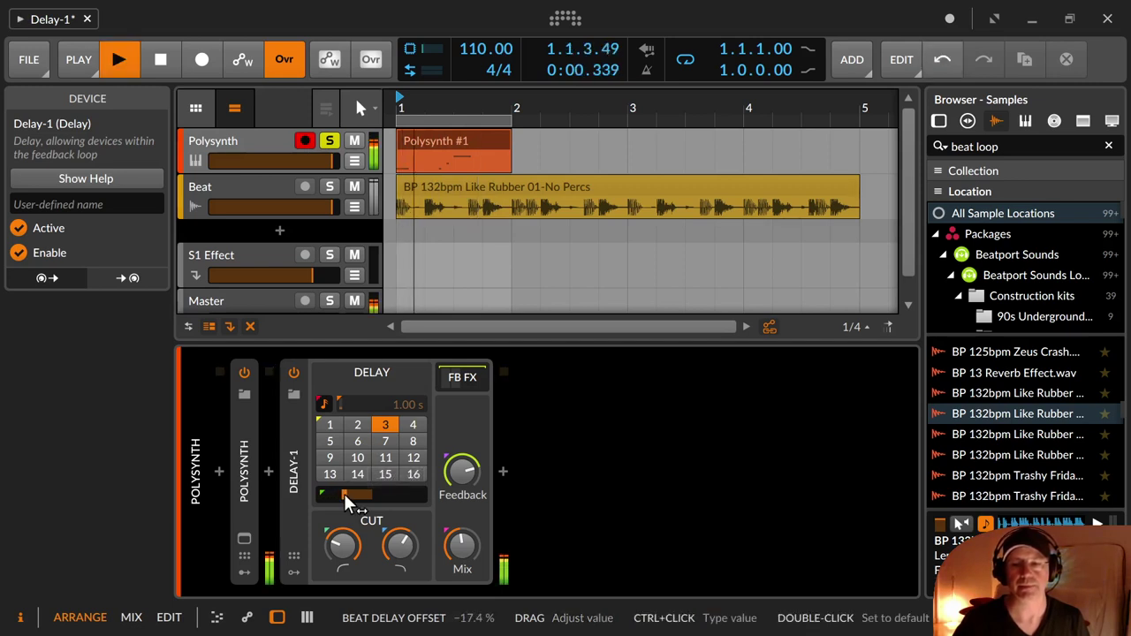
key(space)
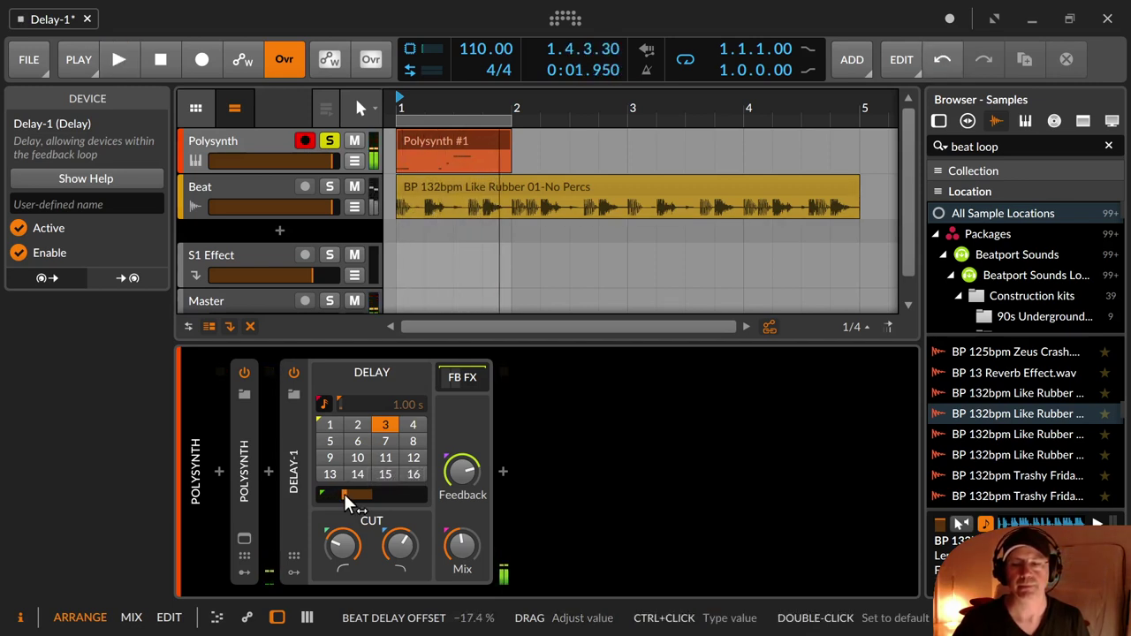
Step: Audition a beat delay offset of 33.3 % in playback and reset the offset to its default
key(space)
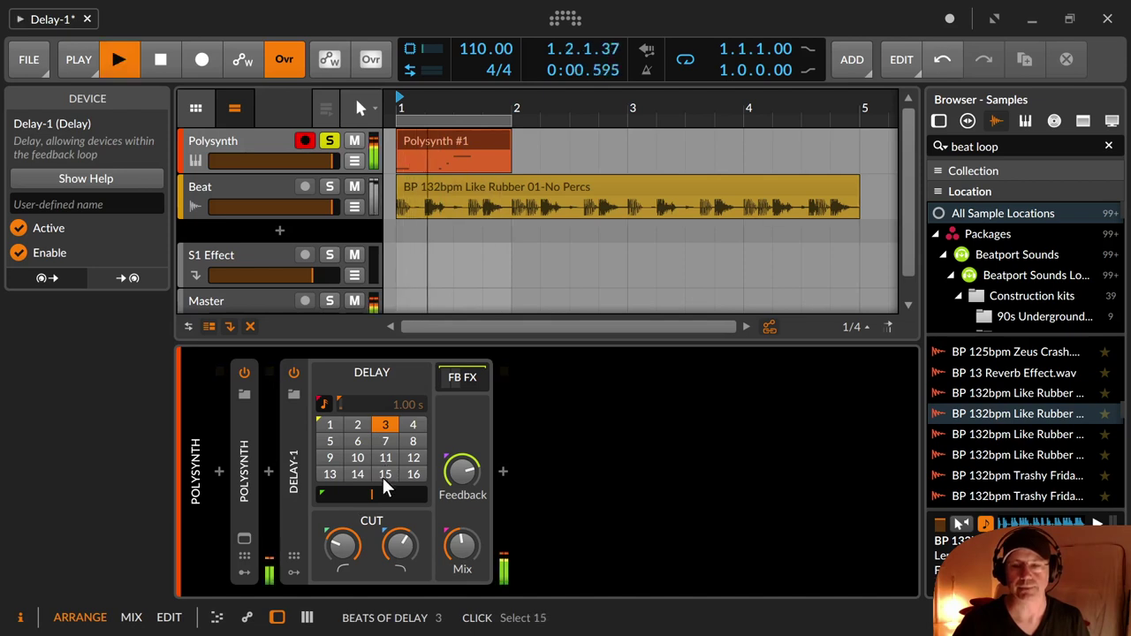
drag(374, 494, 423, 493)
key(space)
key(space)
key(space)
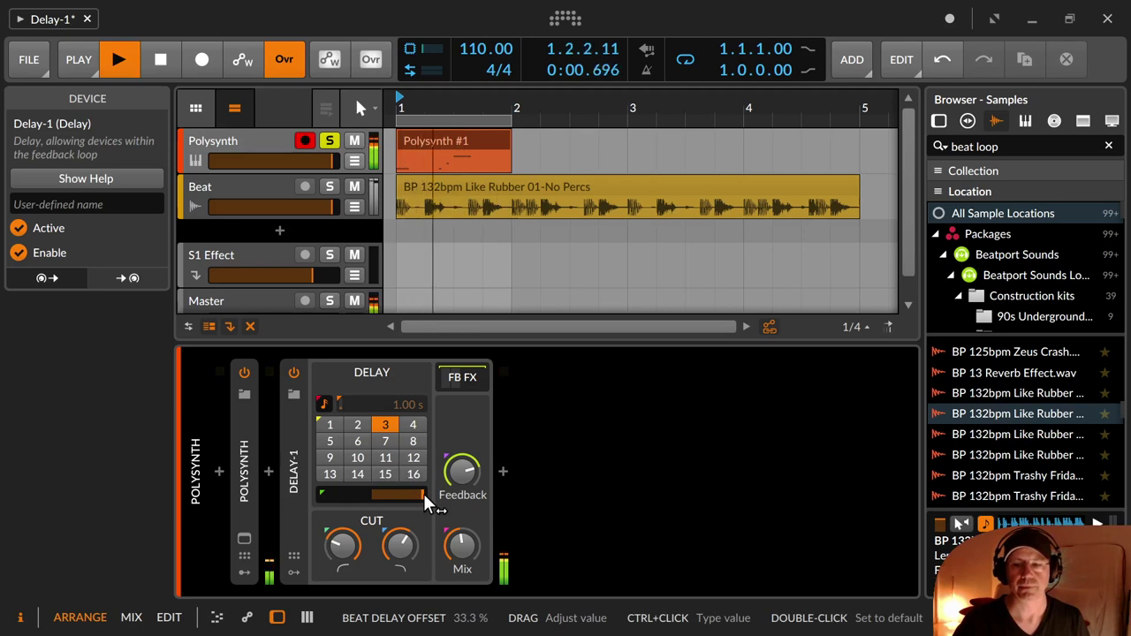
key(space)
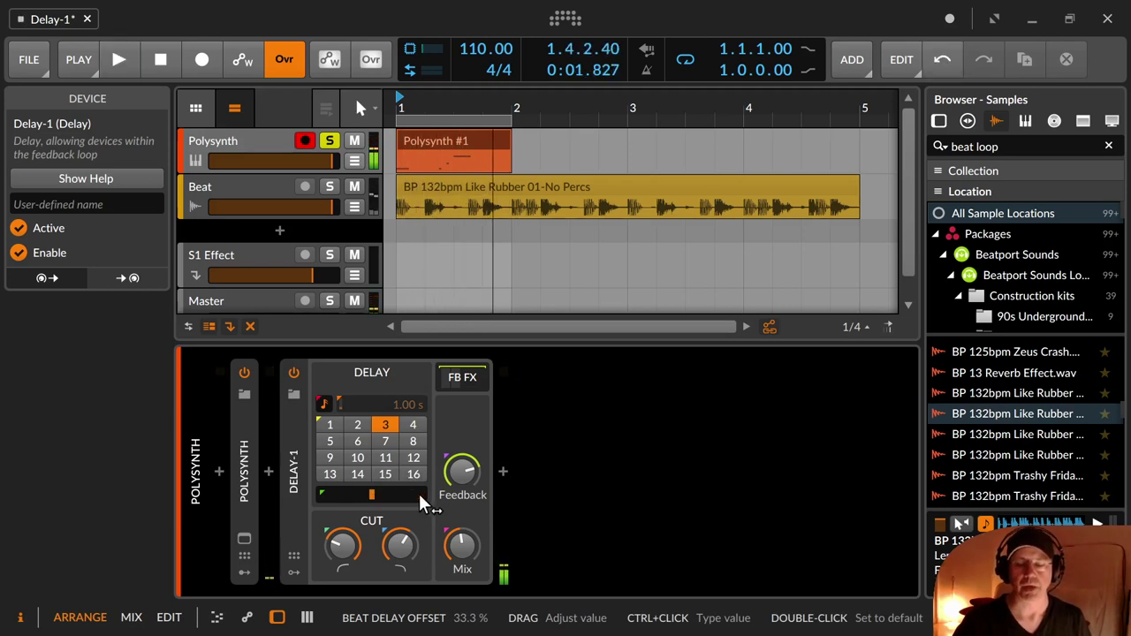
double_click(419, 494)
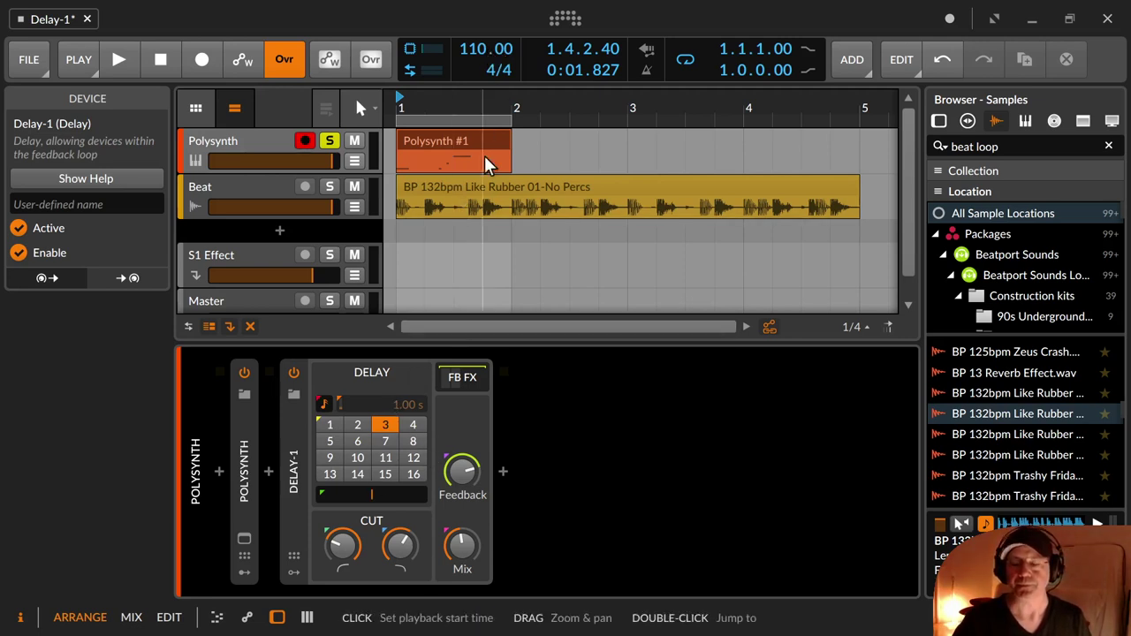
Step: Turn off the 16th-note timing of Delay-1 and set the time delay to 10.0 ms
click(327, 405)
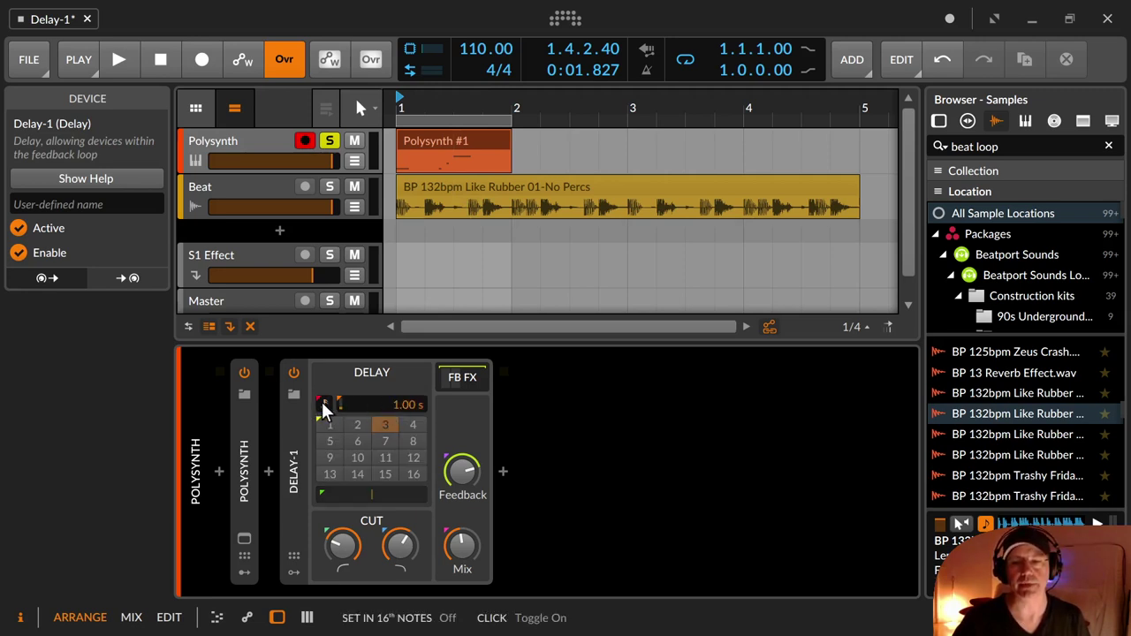
click(323, 404)
click(324, 404)
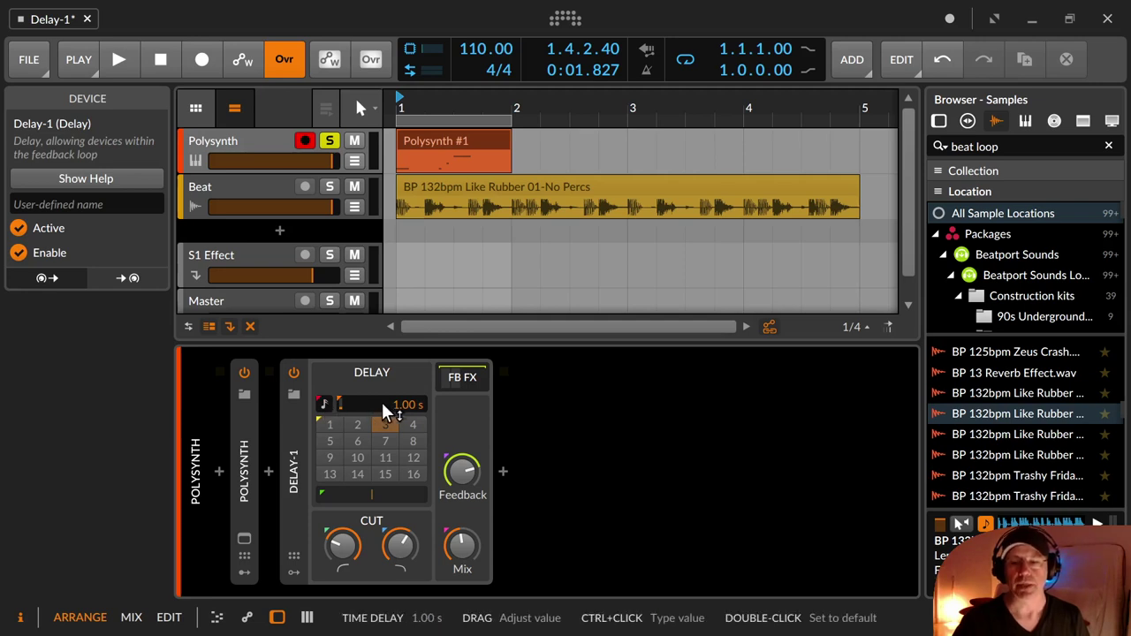
drag(397, 405, 397, 380)
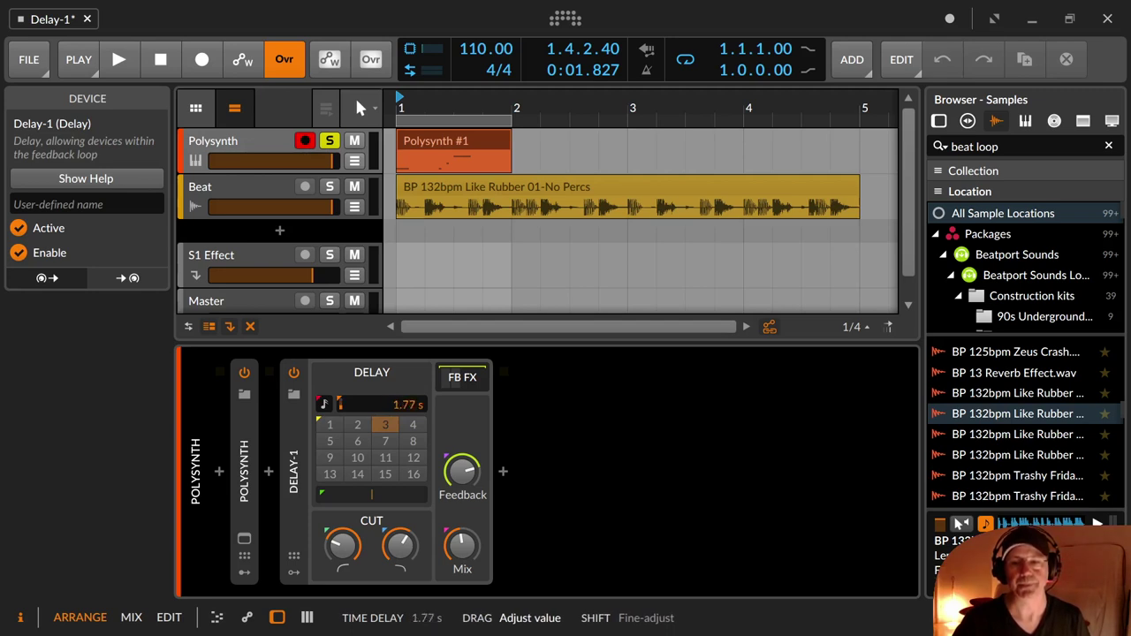
mouse_move(398, 389)
mouse_down()
mouse_move(397, 433)
mouse_move(396, 402)
mouse_up()
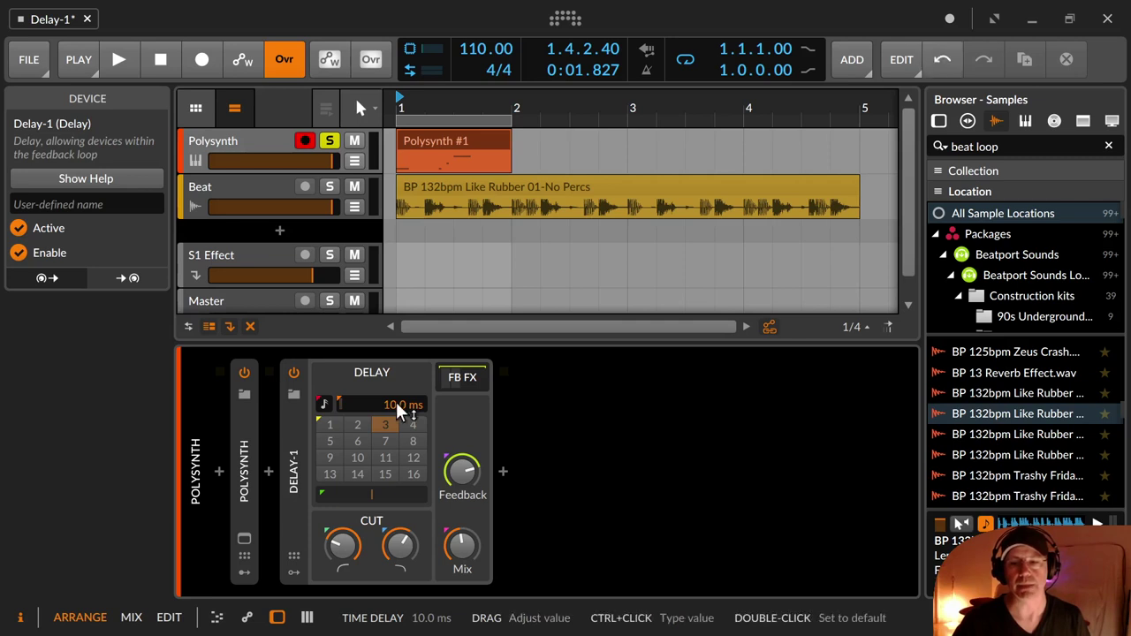
Step: Play the Polysynth clip and raise the time delay to 20.3 ms
key(space)
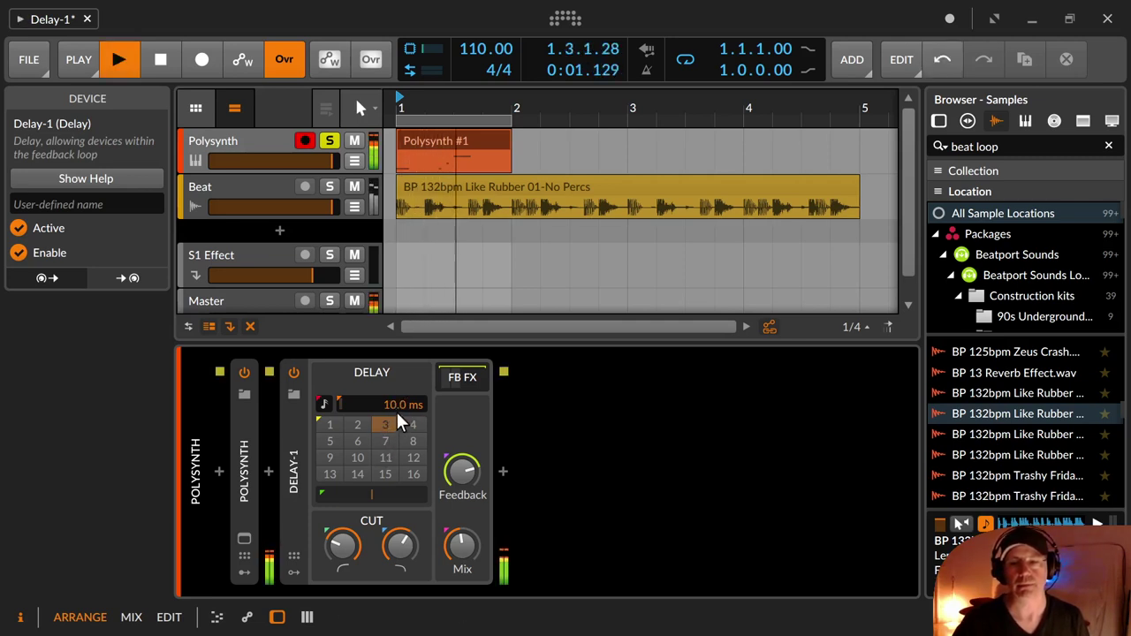
drag(397, 403, 397, 394)
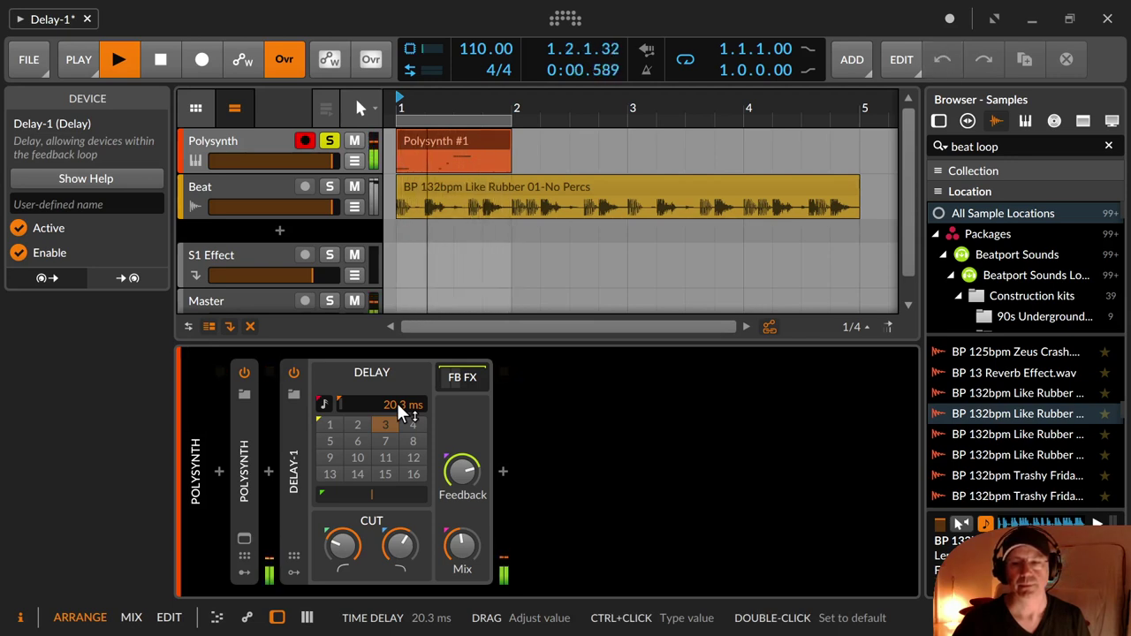
Step: Raise the Delay-1 time delay to 35.7 ms during playback and audition the Polysynth clip again
mouse_move(396, 403)
mouse_down()
mouse_move(397, 385)
mouse_move(392, 424)
mouse_up()
key(space)
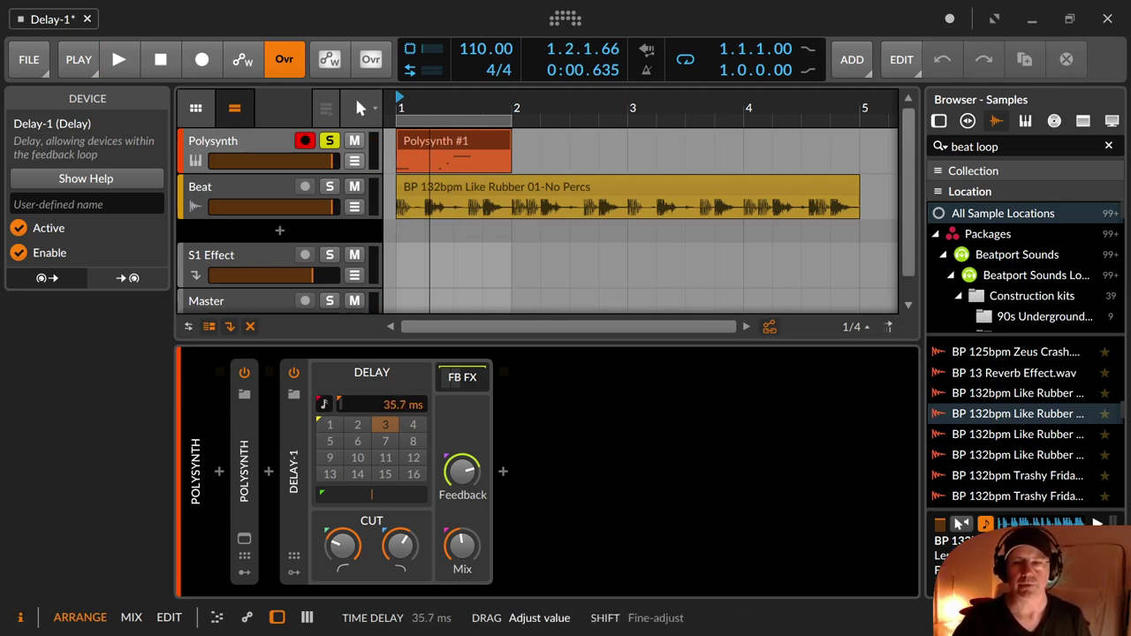
drag(389, 406, 390, 406)
key(space)
key(space)
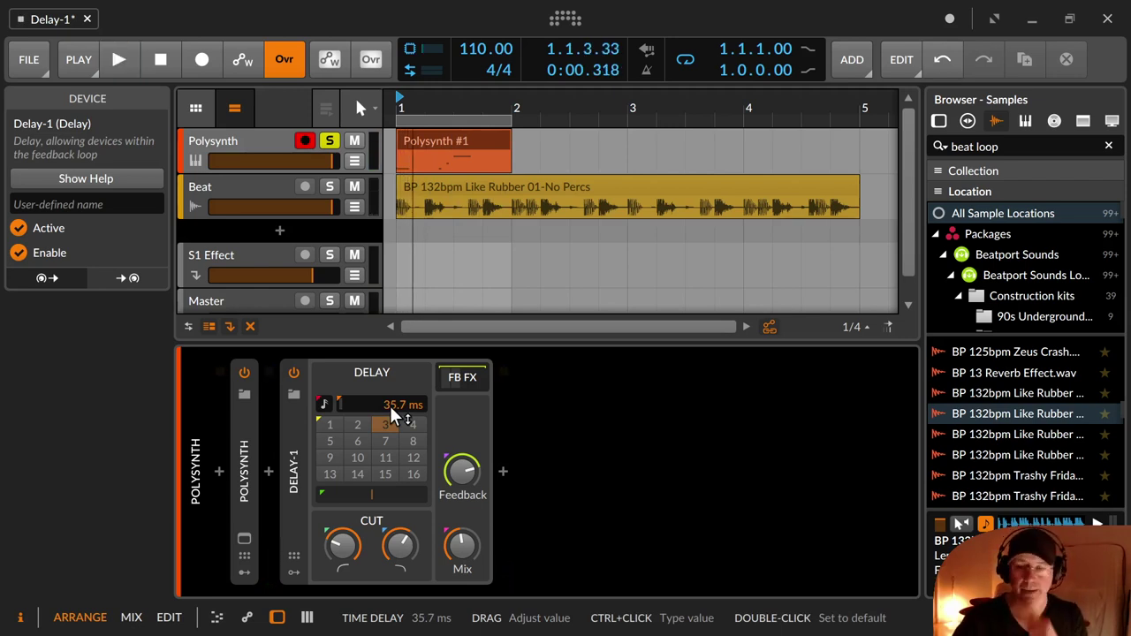
Step: Set the time delay to 1.00 s and turn the 16th-note timing of Delay-1 back on
ctrl+click(387, 404)
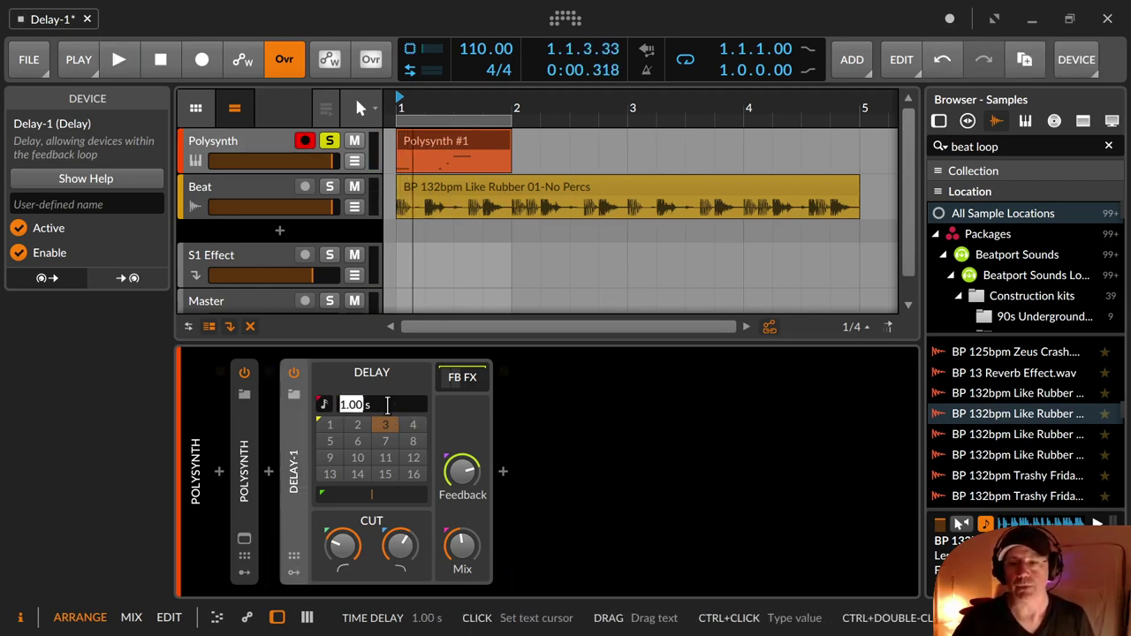
click(323, 404)
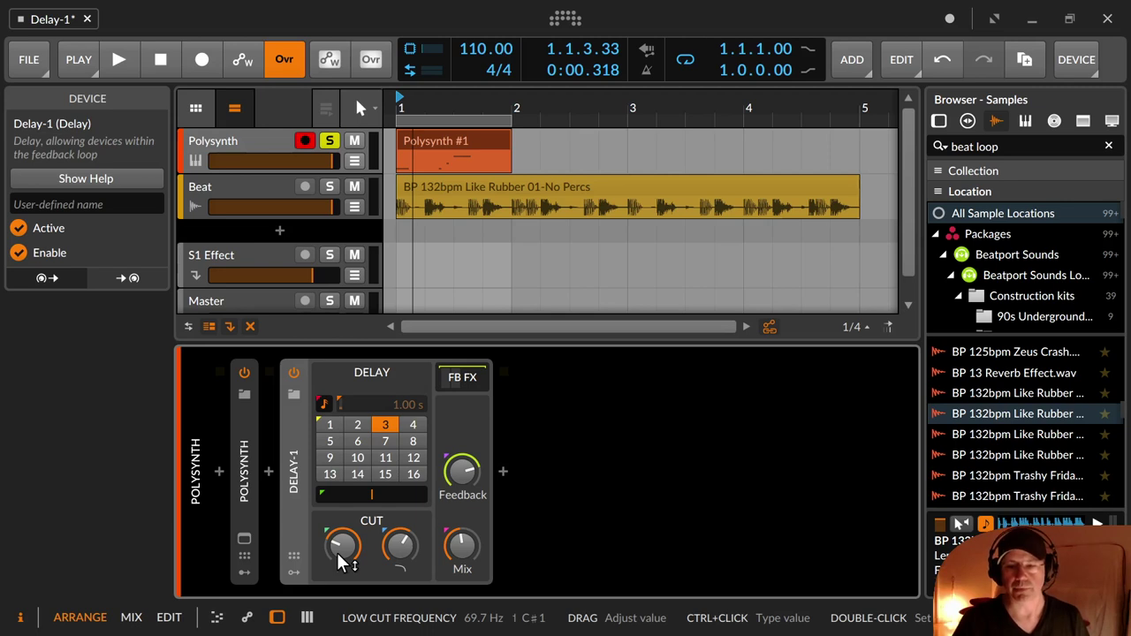
Step: Set the low cut to 883 Hz, play the clip, and raise the low cut to 1.24 kHz and the high cut to 20.0 kHz
drag(338, 547, 338, 502)
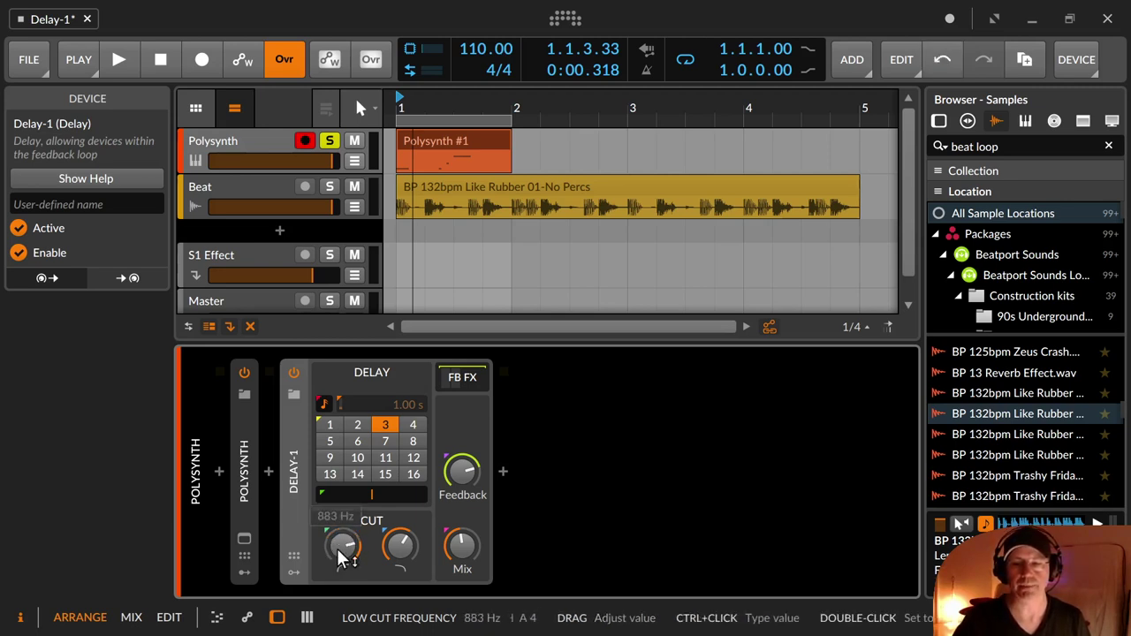
key(space)
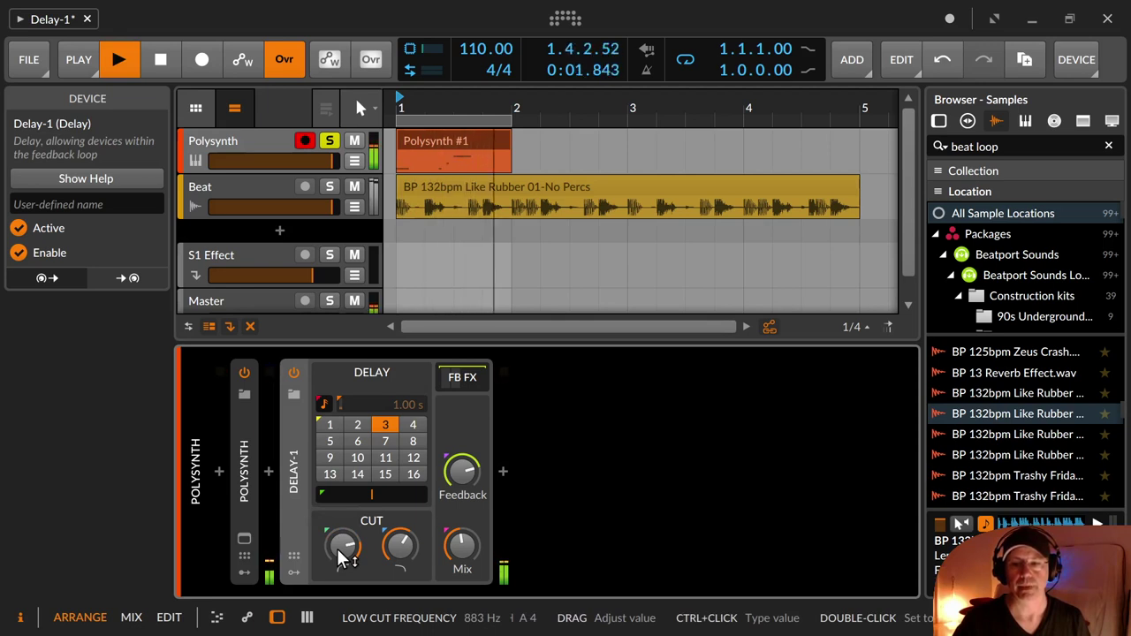
drag(336, 548, 389, 517)
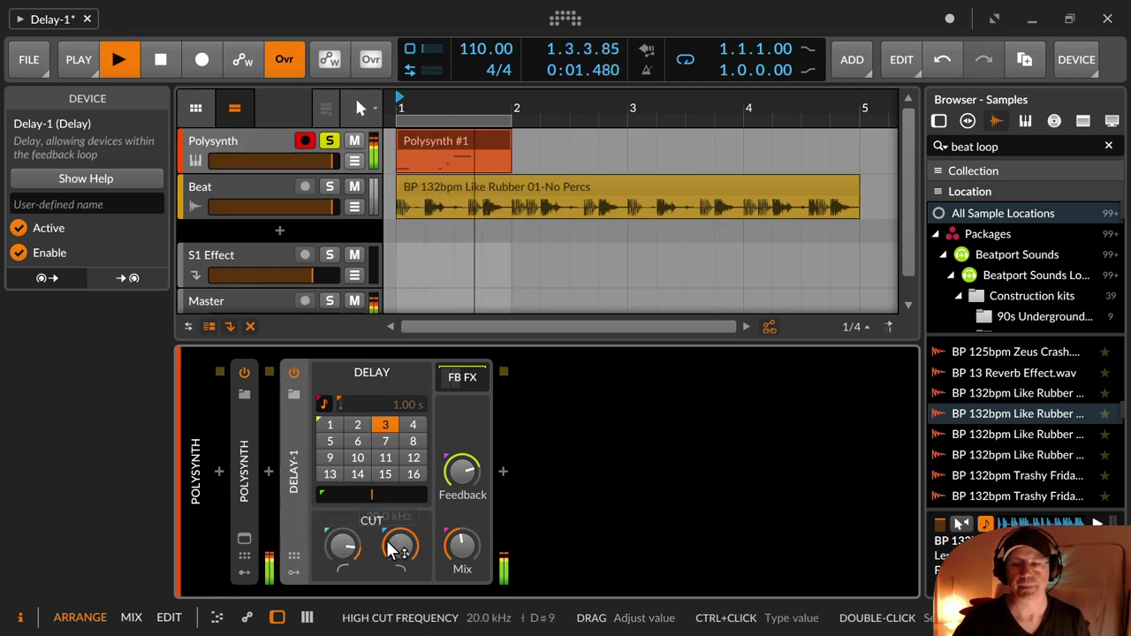
key(space)
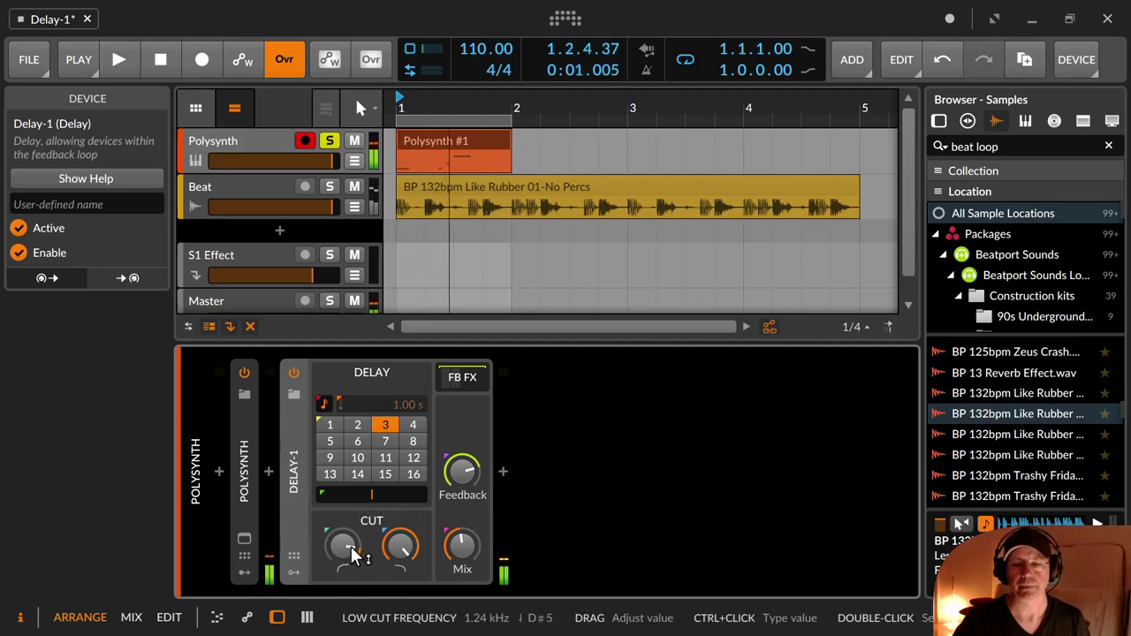
Step: Lower the low cut to its minimum and the high cut to 363 Hz, then raise both moderately while playing the clip
drag(349, 548, 399, 590)
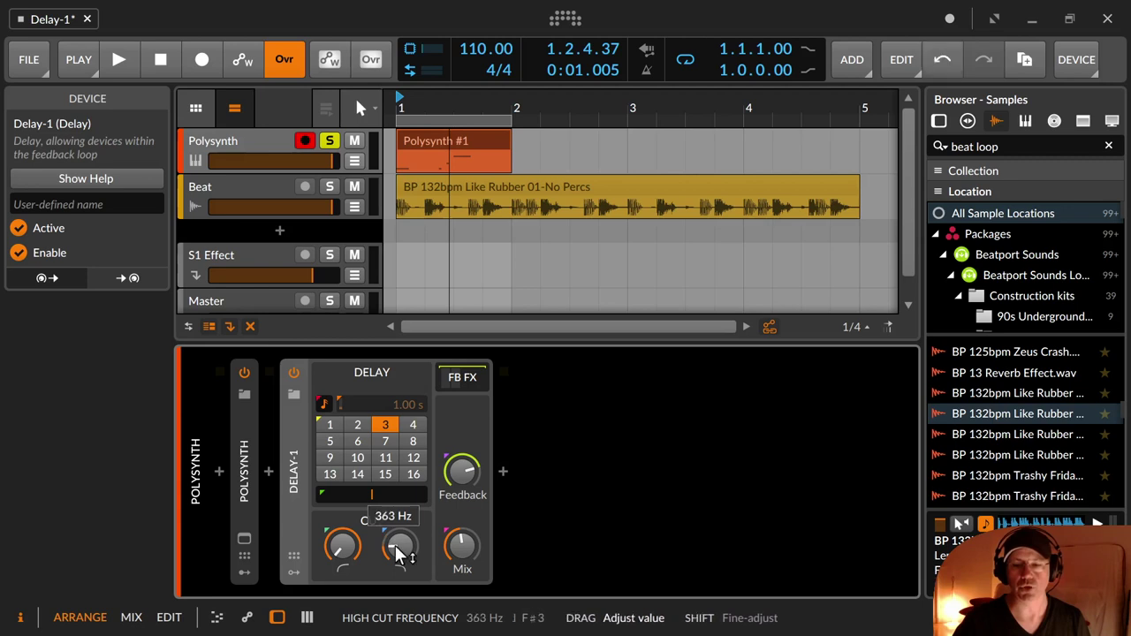
key(space)
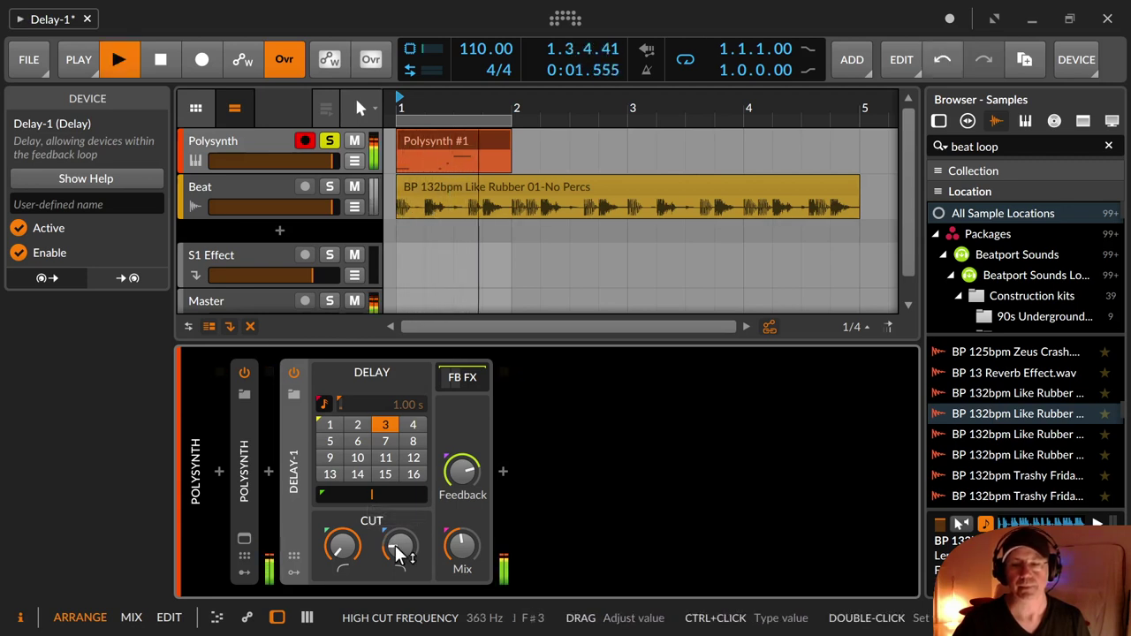
mouse_move(398, 555)
mouse_down()
mouse_move(398, 526)
mouse_move(343, 533)
mouse_move(399, 551)
mouse_up()
key(space)
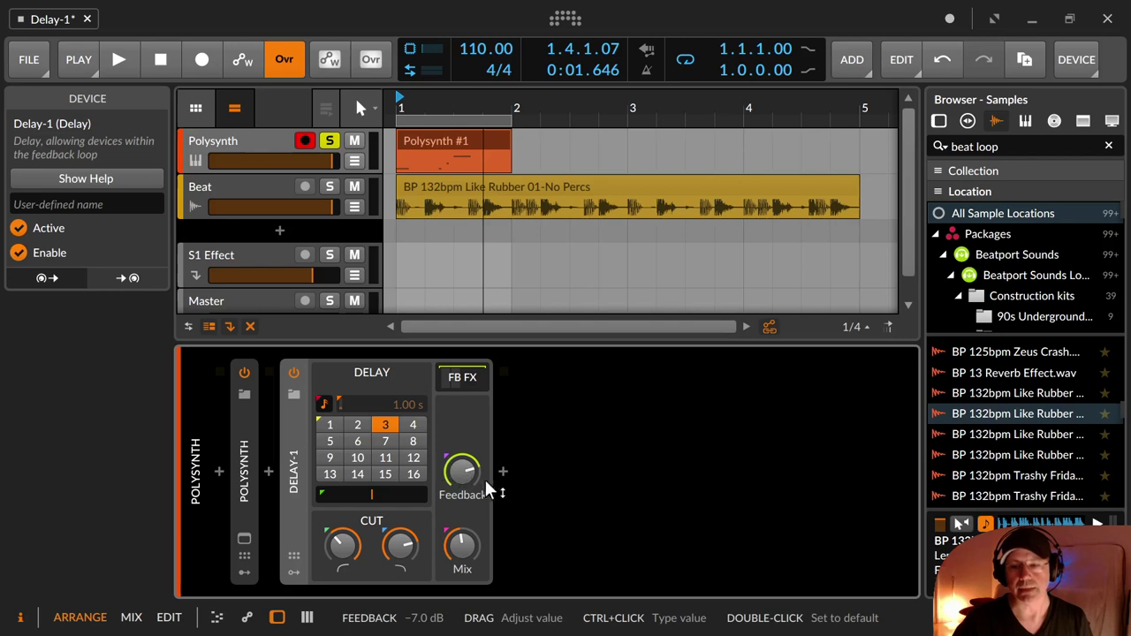
Step: Lower the Delay-1 feedback to −∞ dB and play the Polysynth clip
mouse_move(460, 473)
mouse_down()
mouse_move(460, 509)
mouse_move(460, 473)
mouse_up()
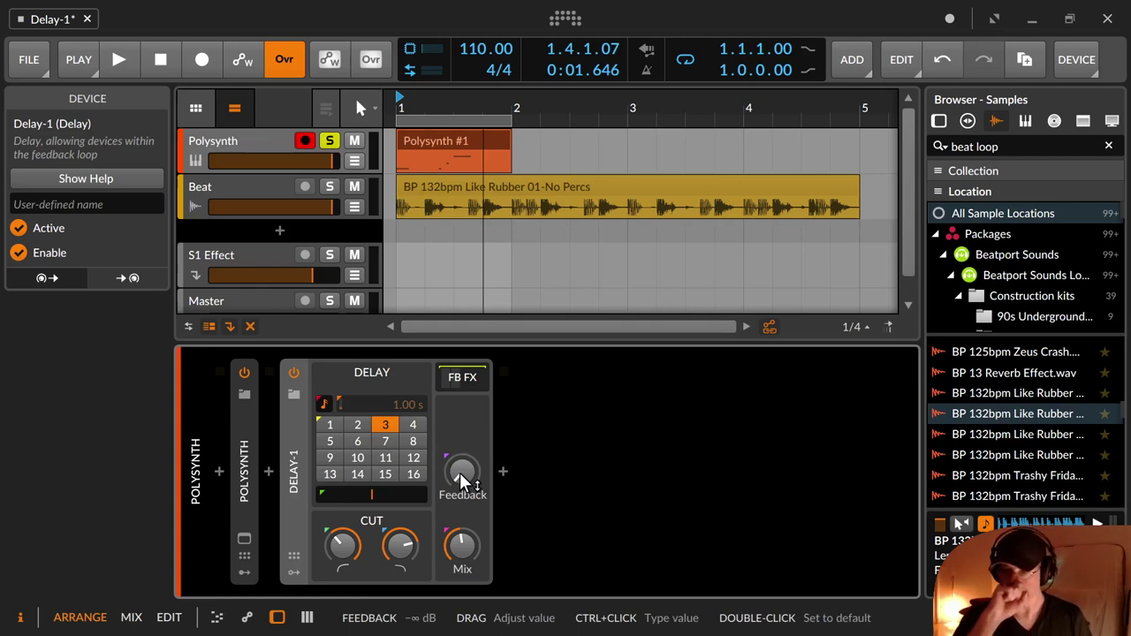
key(space)
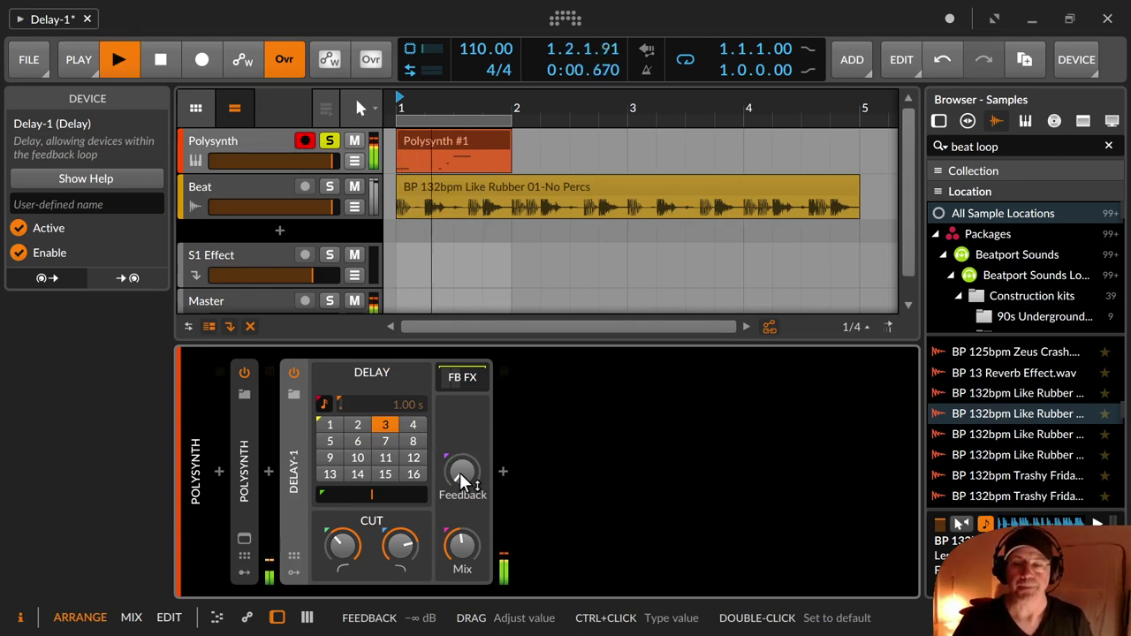
key(space)
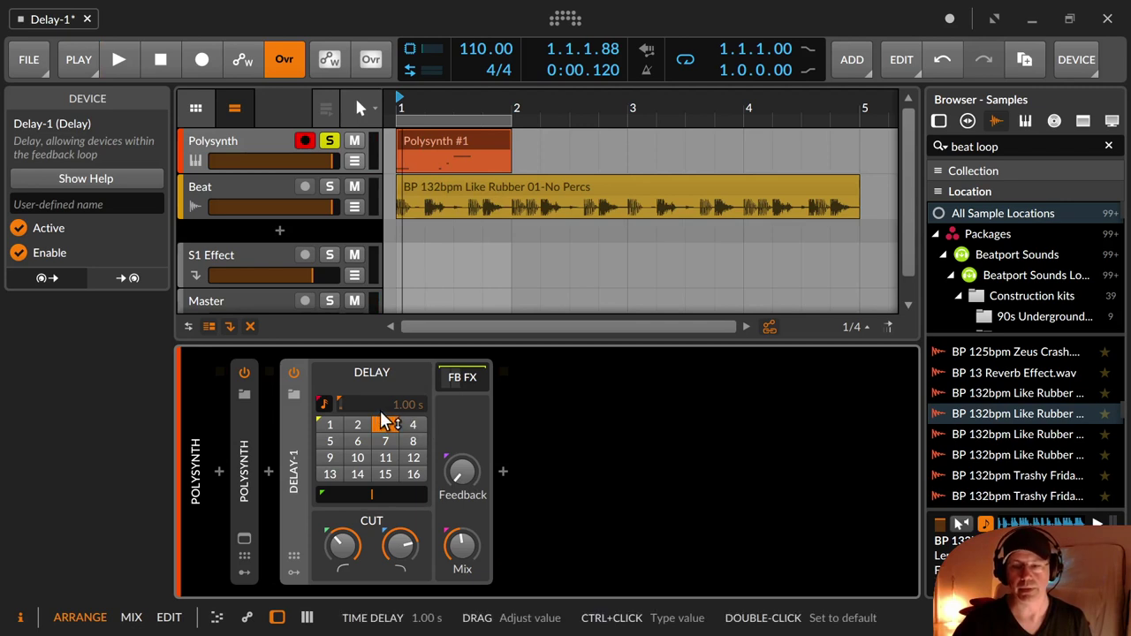
Step: Raise the low cut frequency to 518 Hz and audition the clip without feedback
drag(344, 555, 347, 562)
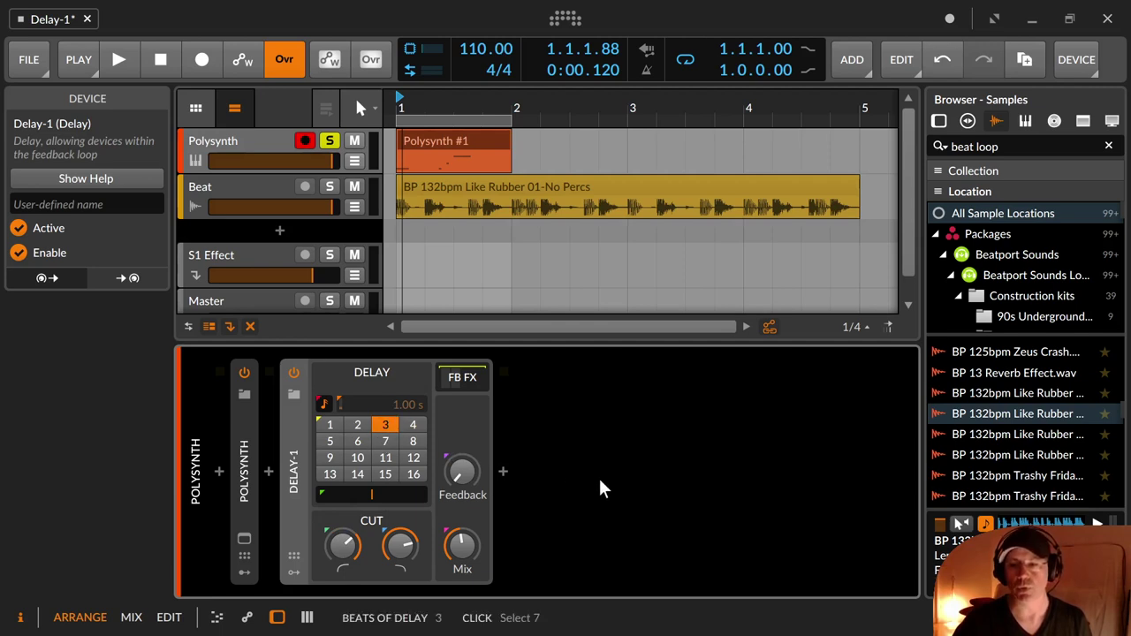
key(space)
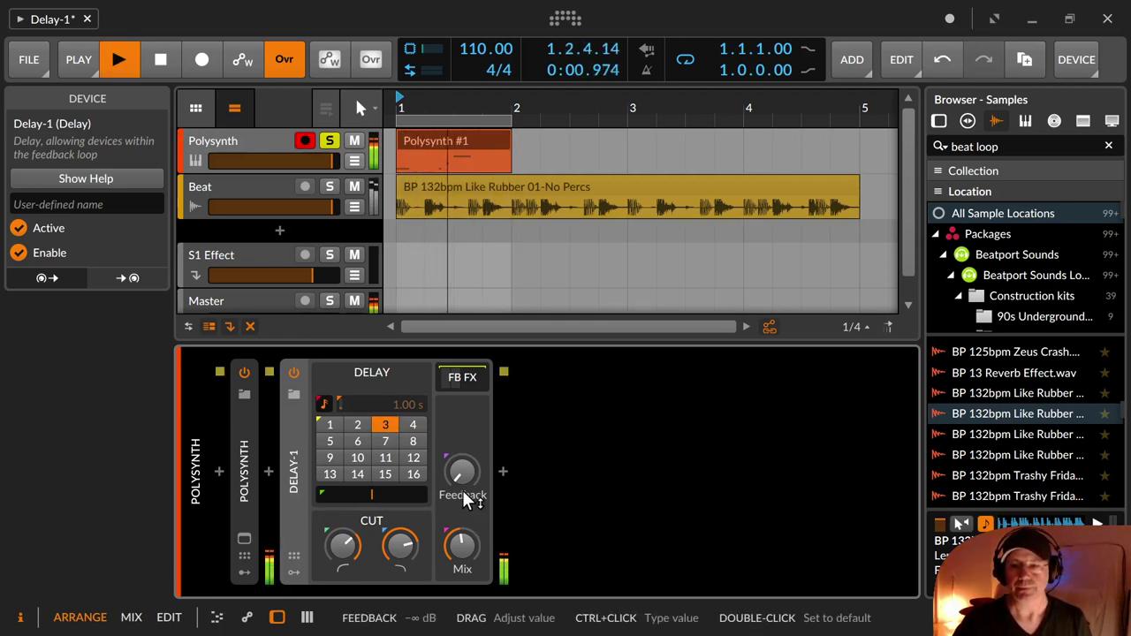
key(space)
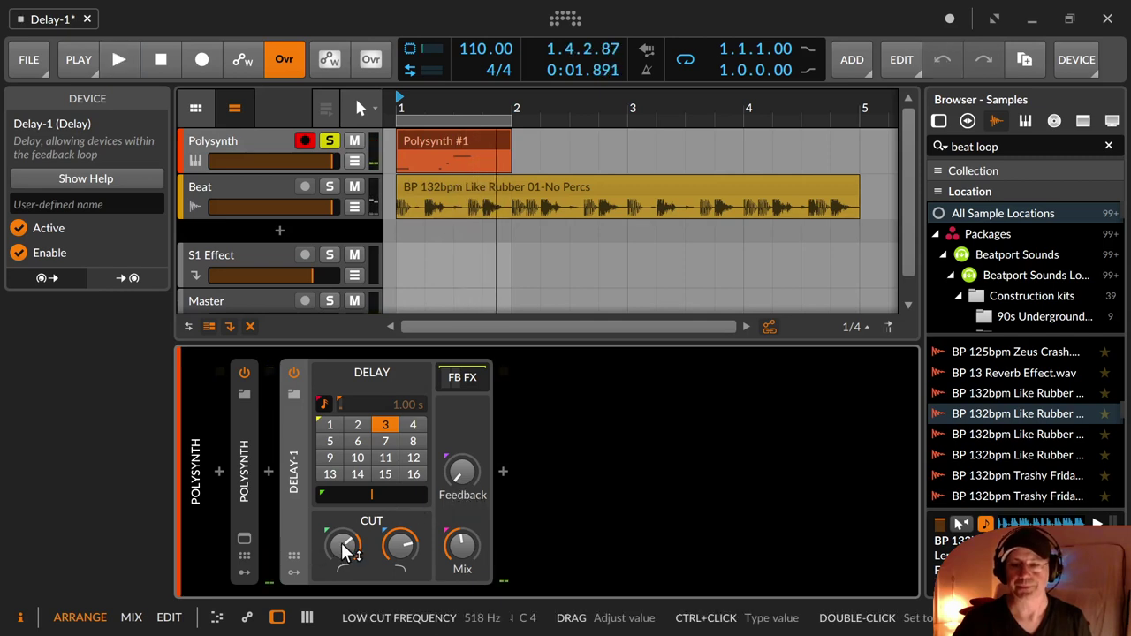
Step: Lower the low cut frequency, set the feedback to -18.2 dB and play the clip
drag(343, 546, 343, 610)
mouse_move(471, 473)
mouse_down()
mouse_move(470, 461)
mouse_move(471, 477)
mouse_up()
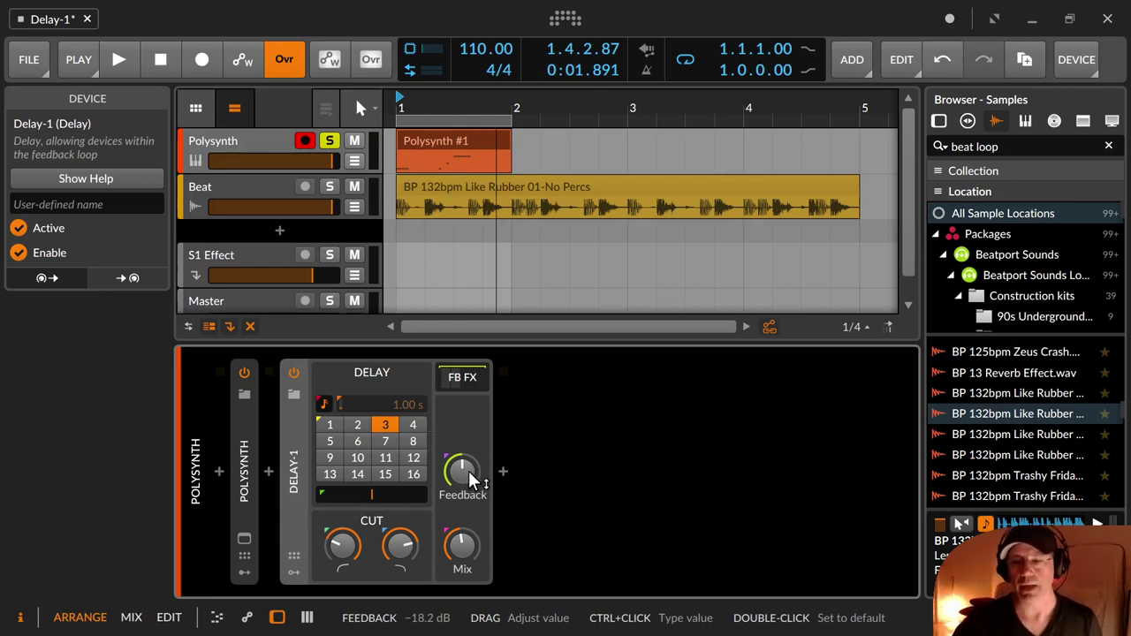
key(space)
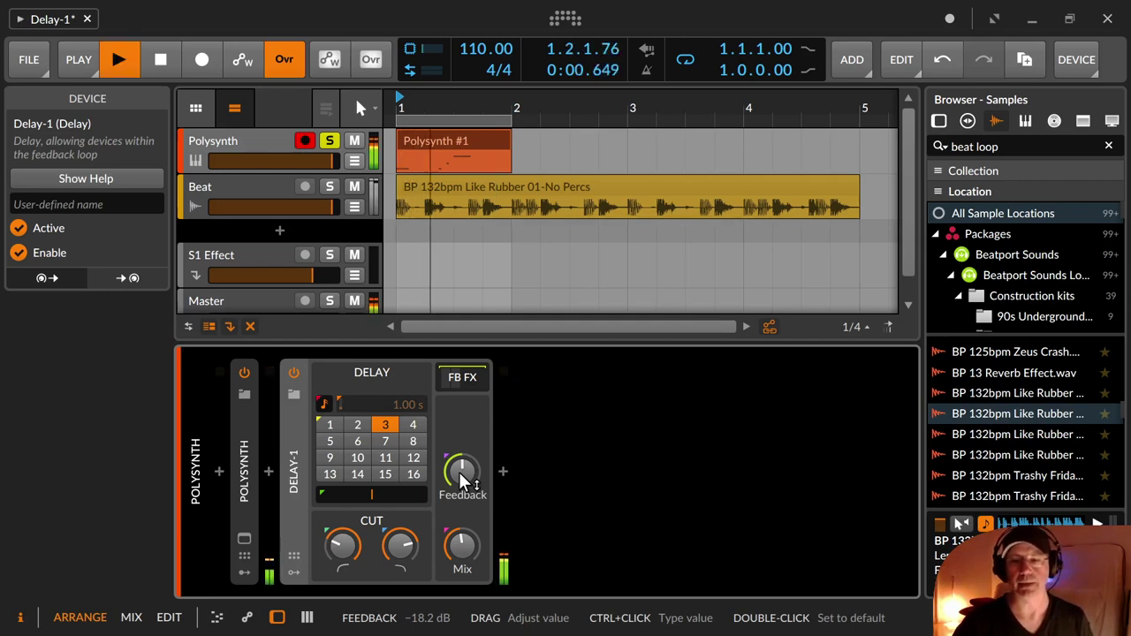
key(space)
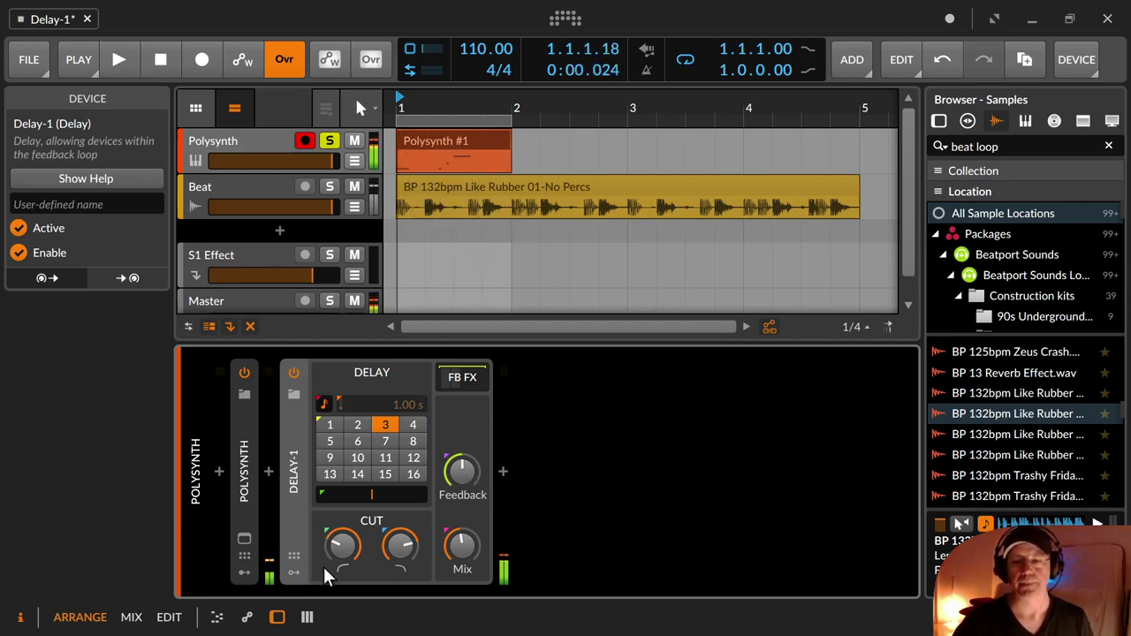
Step: Raise the low cut and open the high cut fully, then increase the feedback to 0.0 dB during playback
drag(342, 545, 390, 541)
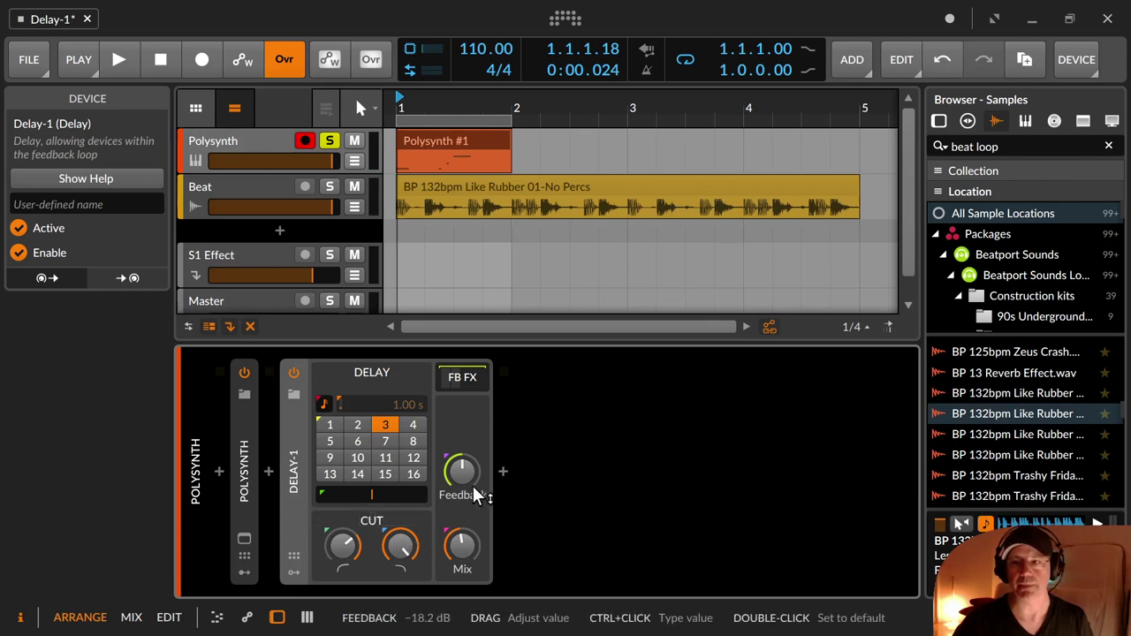
key(space)
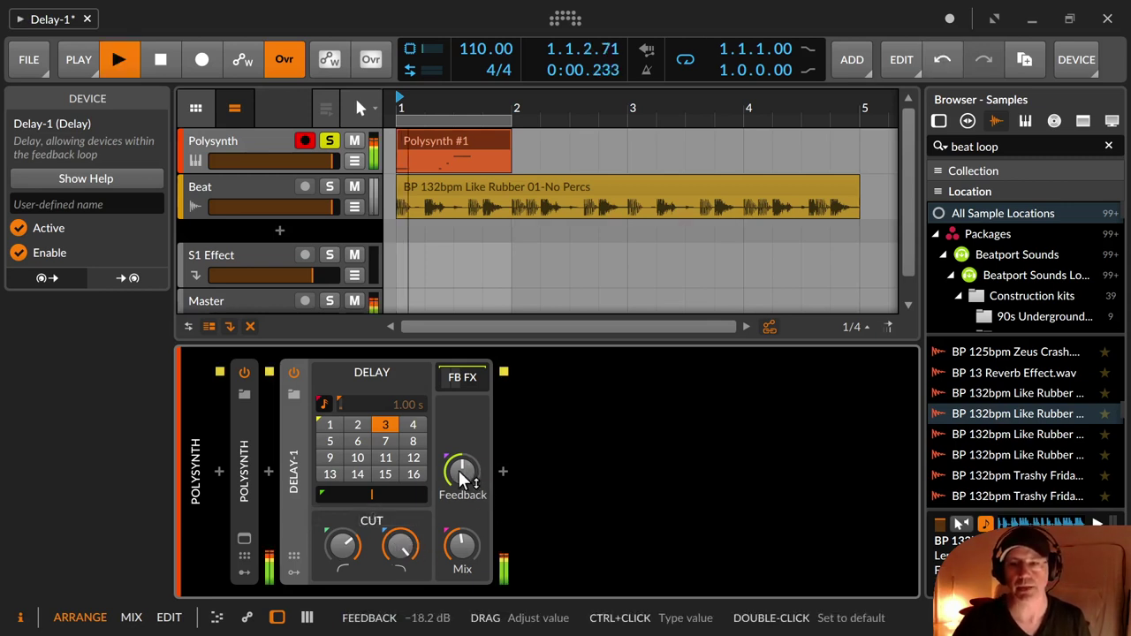
drag(461, 477, 461, 428)
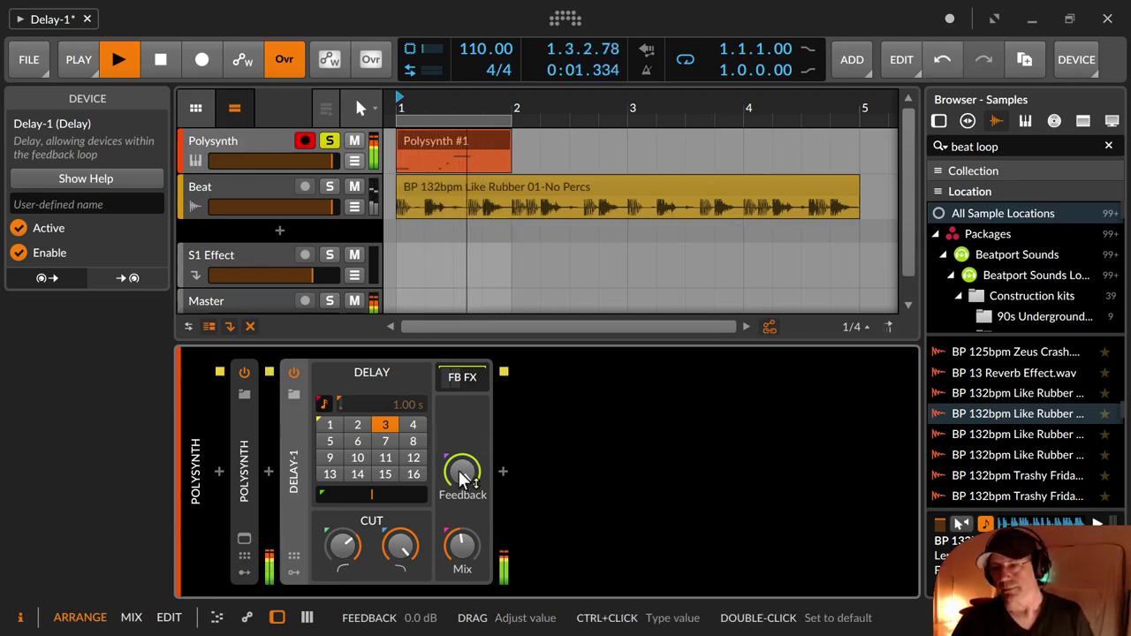
key(space)
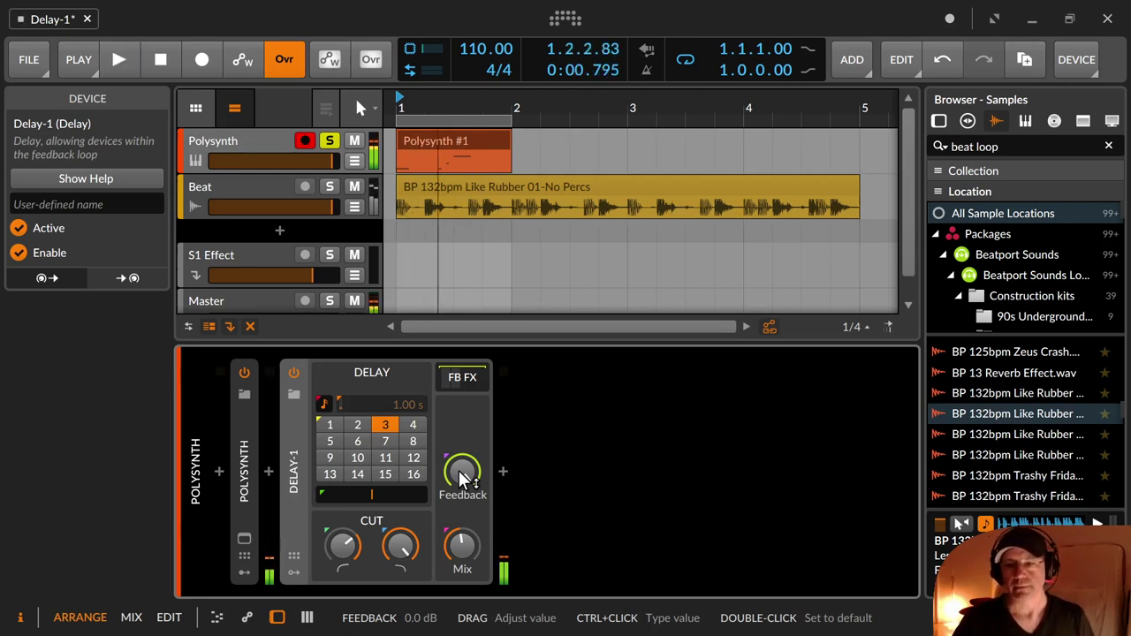
Step: Reduce the feedback to -23.3 dB and lower the low cut frequency of Delay-1
drag(462, 477, 462, 504)
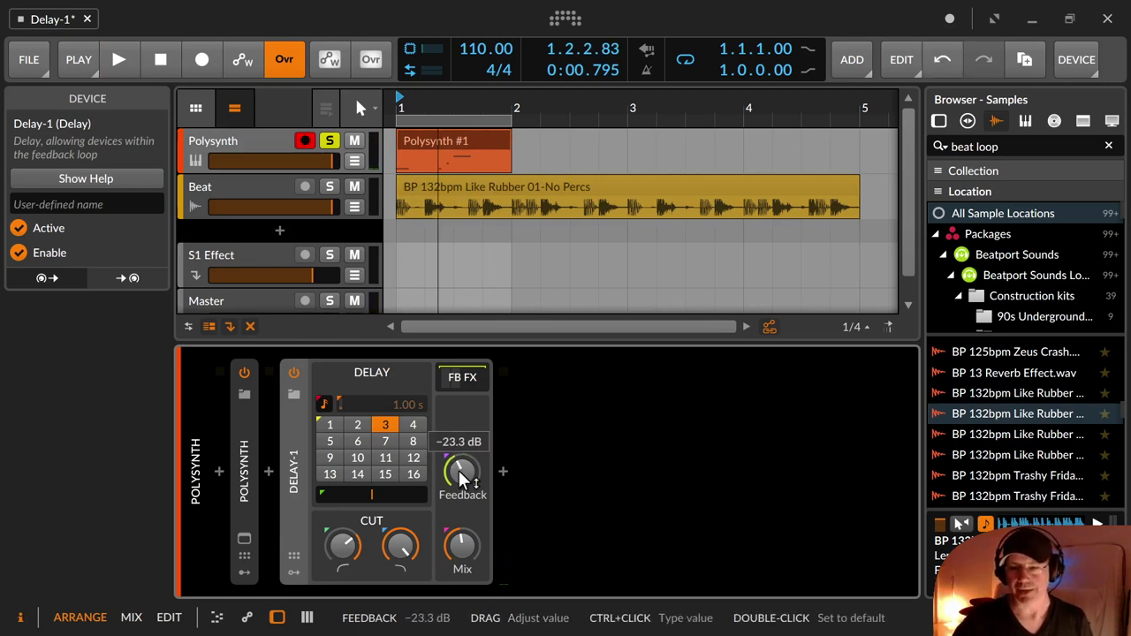
drag(343, 545, 343, 576)
Step: Set the Delay-1 mix to 0.00 % and play the clip to hear only the dry signal
drag(467, 545, 462, 545)
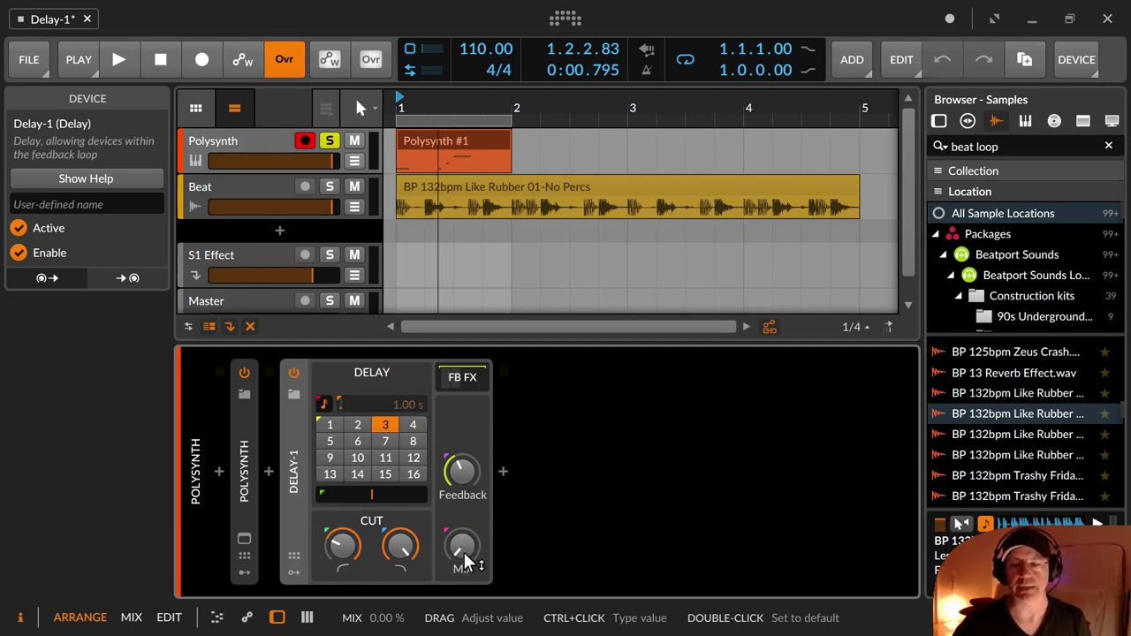
key(space)
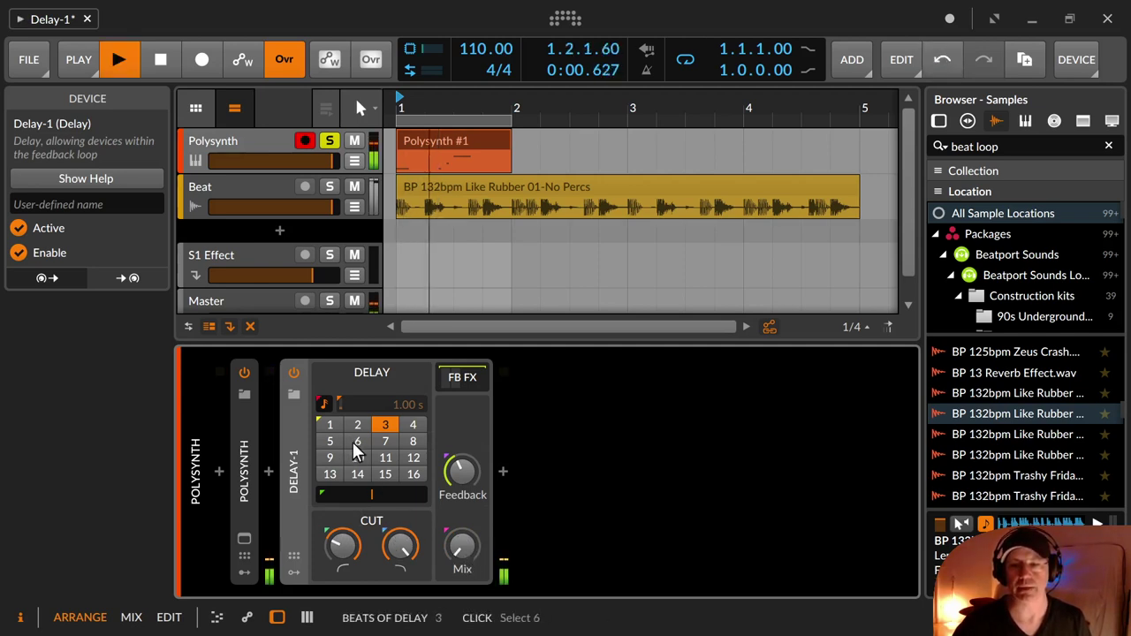
key(space)
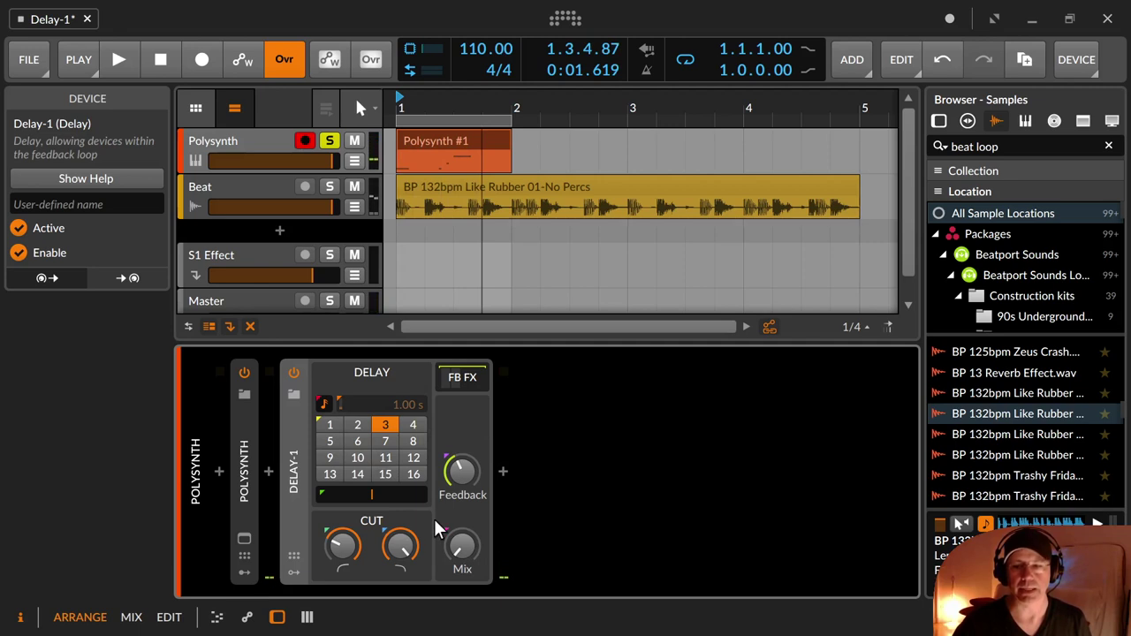
Step: Raise the delay mix to the middle and on to its fully wet end, and play the clip
drag(450, 554, 451, 553)
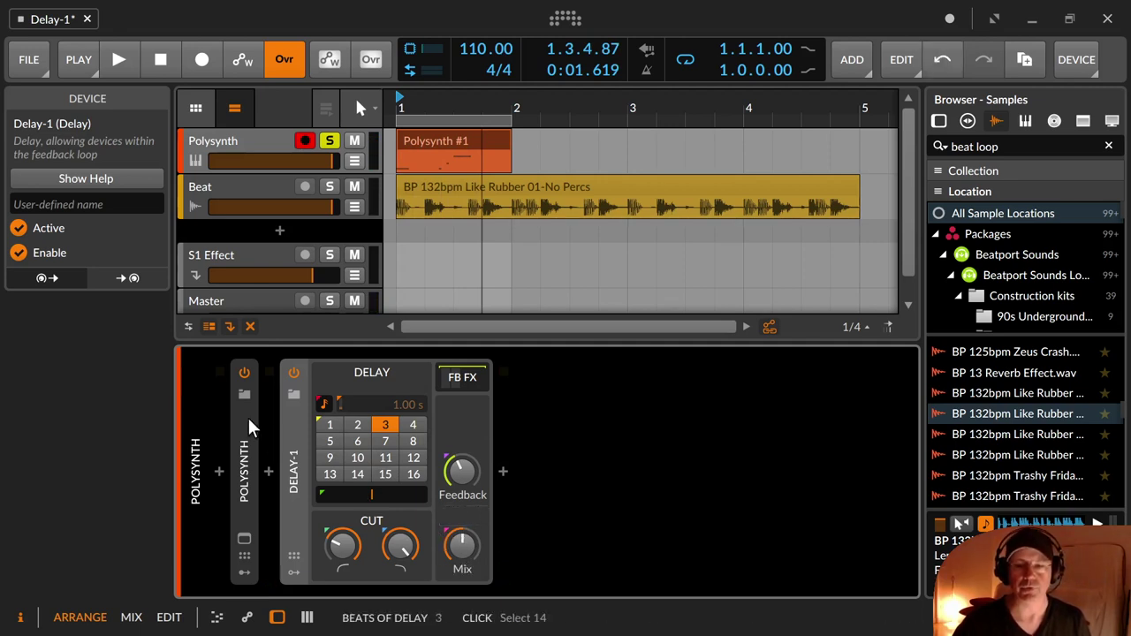
right_click(457, 549)
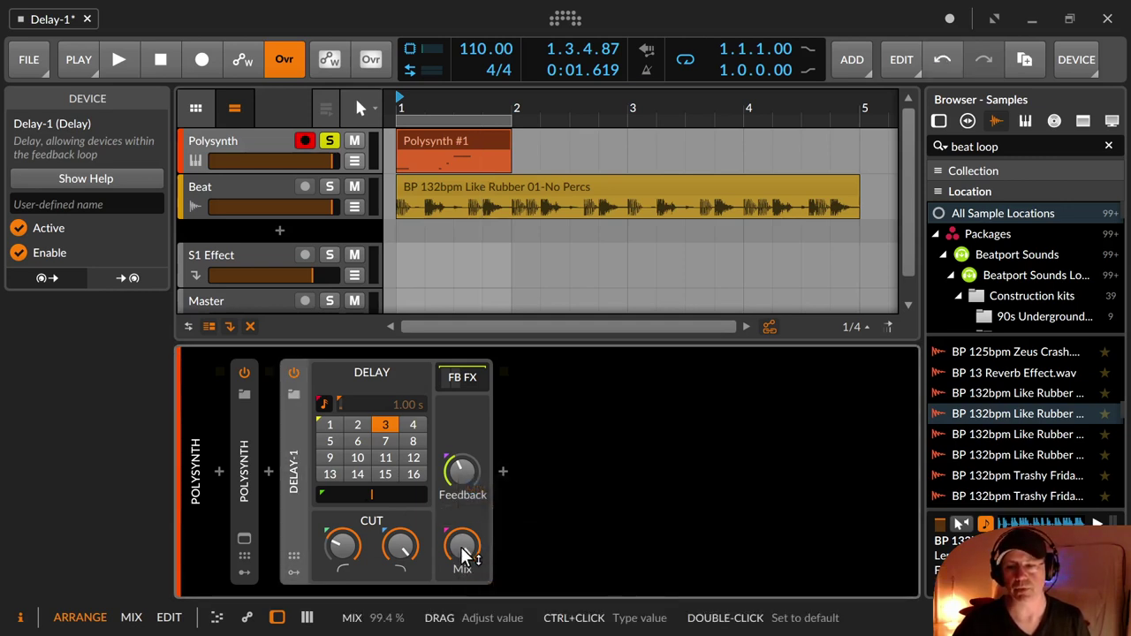
mouse_move(463, 551)
mouse_down()
mouse_move(463, 587)
mouse_move(463, 550)
mouse_up()
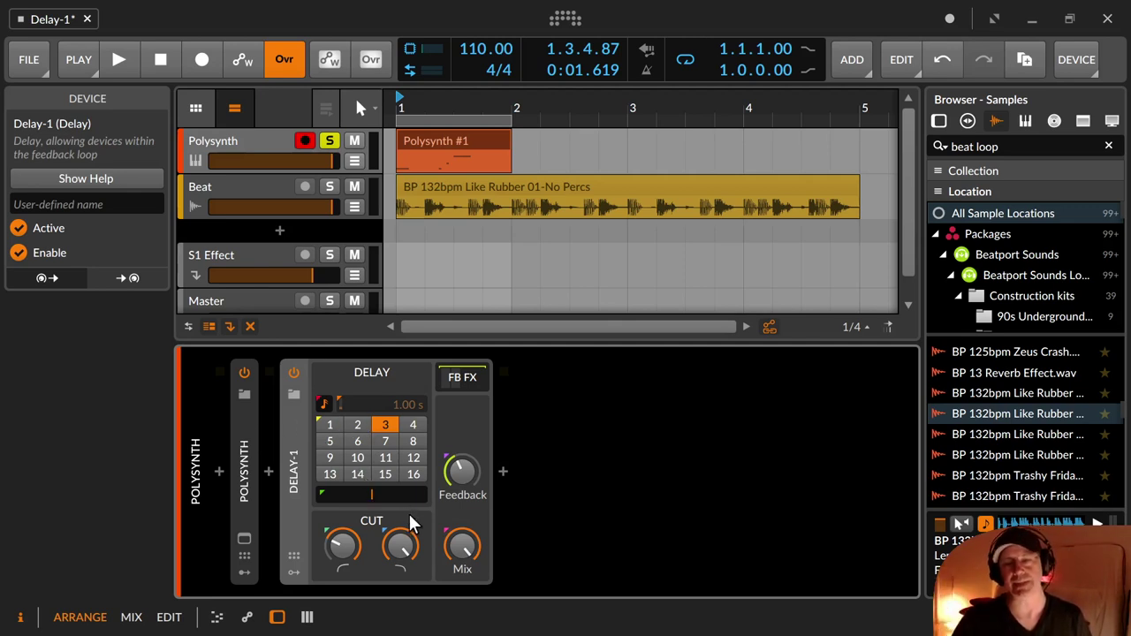
key(space)
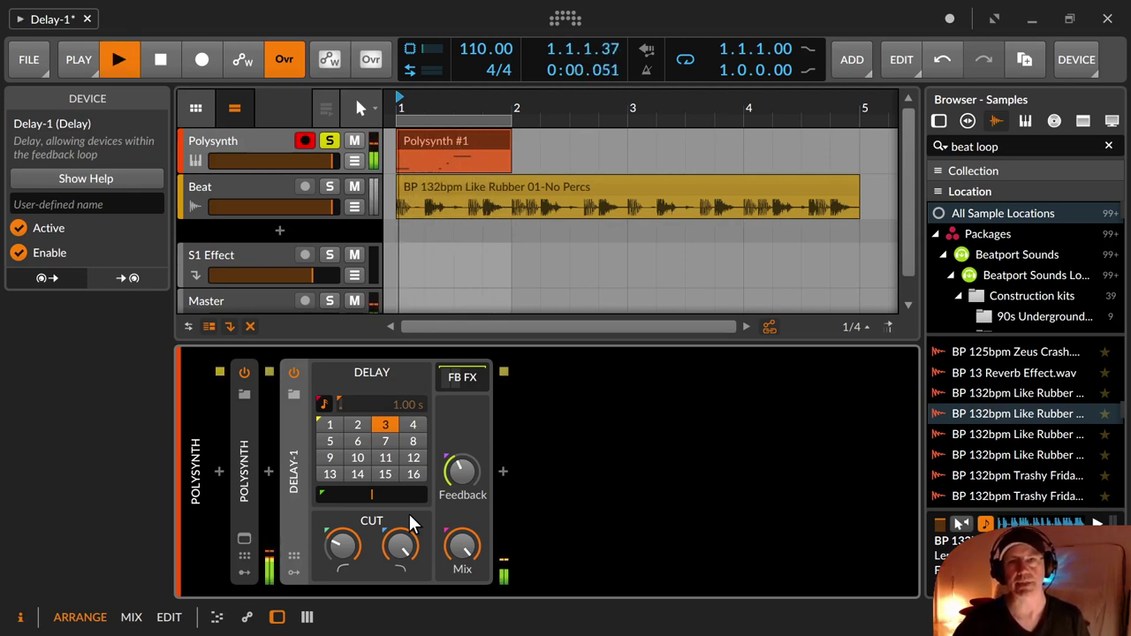
key(space)
Step: Lower the mix to 0.00 %, play the clip and raise the mix to 82.3 % during playback
drag(463, 548, 462, 592)
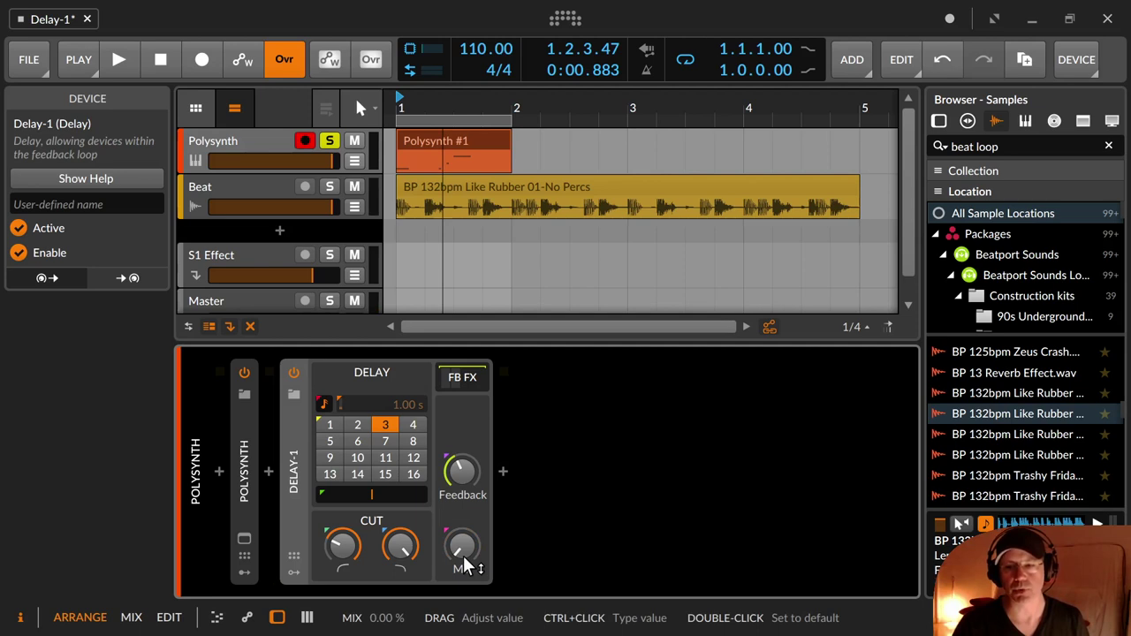
key(space)
mouse_move(463, 556)
mouse_down()
mouse_move(463, 494)
mouse_move(463, 556)
mouse_up()
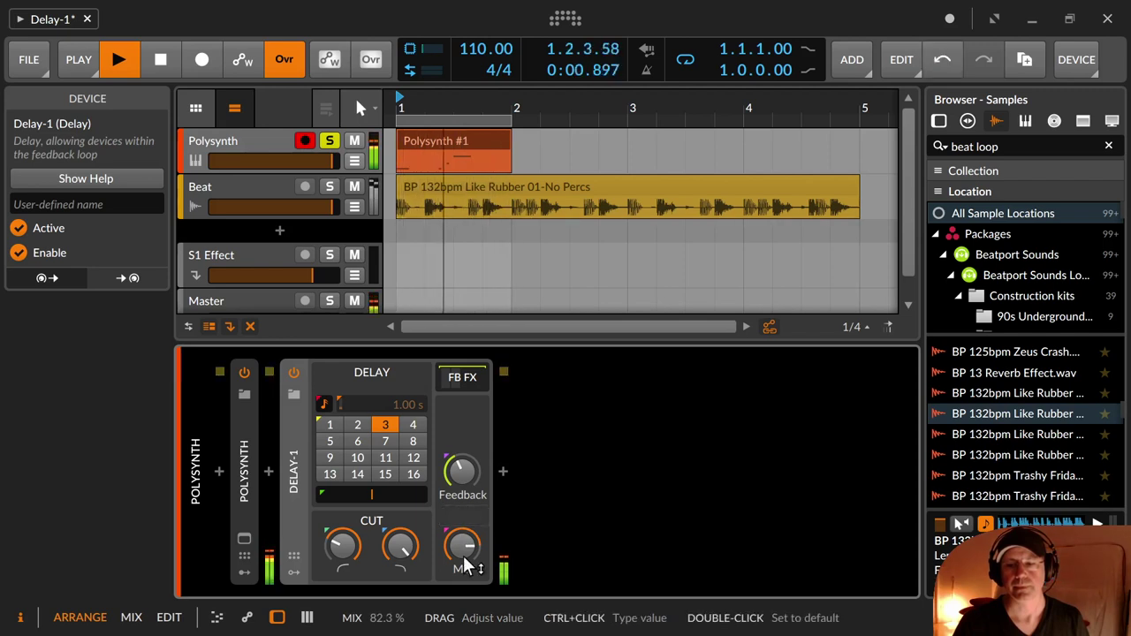
key(space)
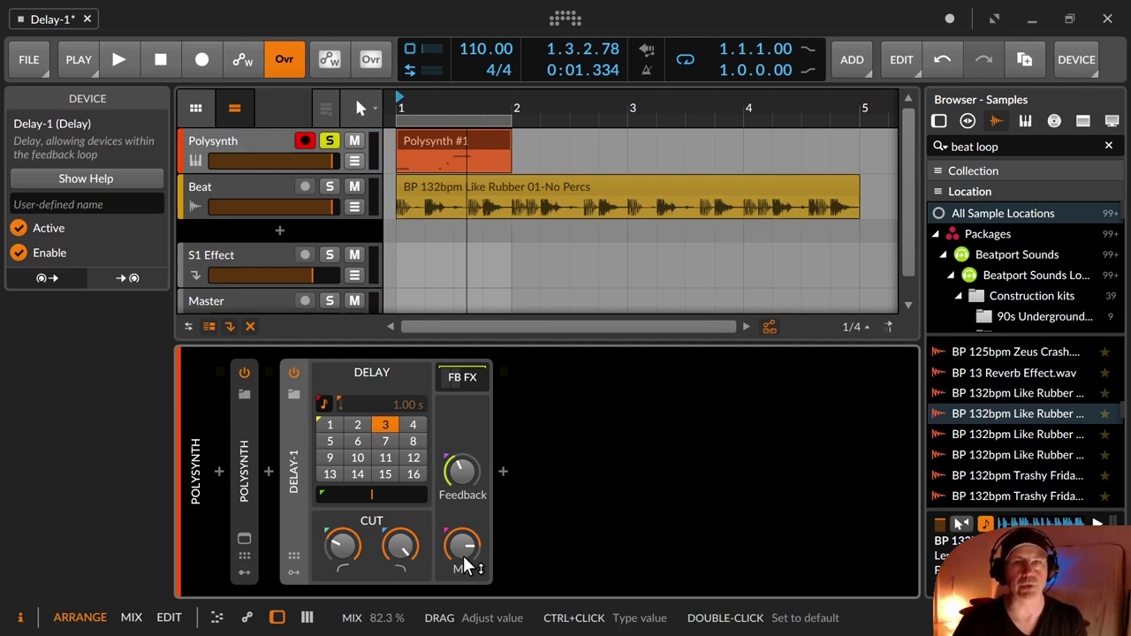
Step: Reset the delay mix to its default, then show the FB FX chain and raise the feedback to -11.7 dB
double_click(463, 548)
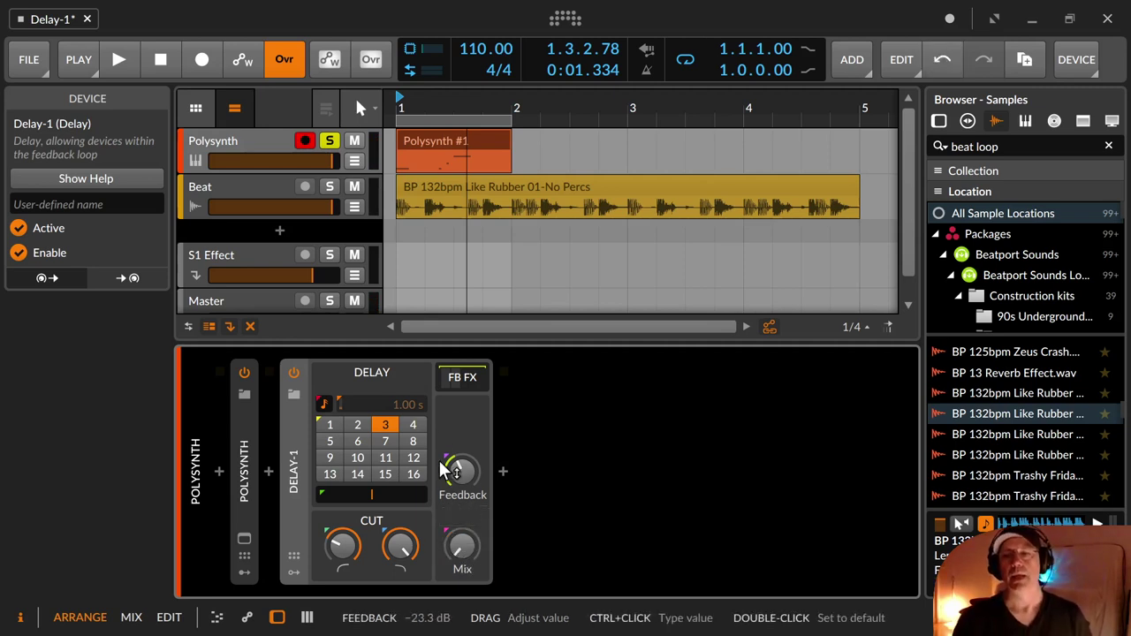
click(456, 379)
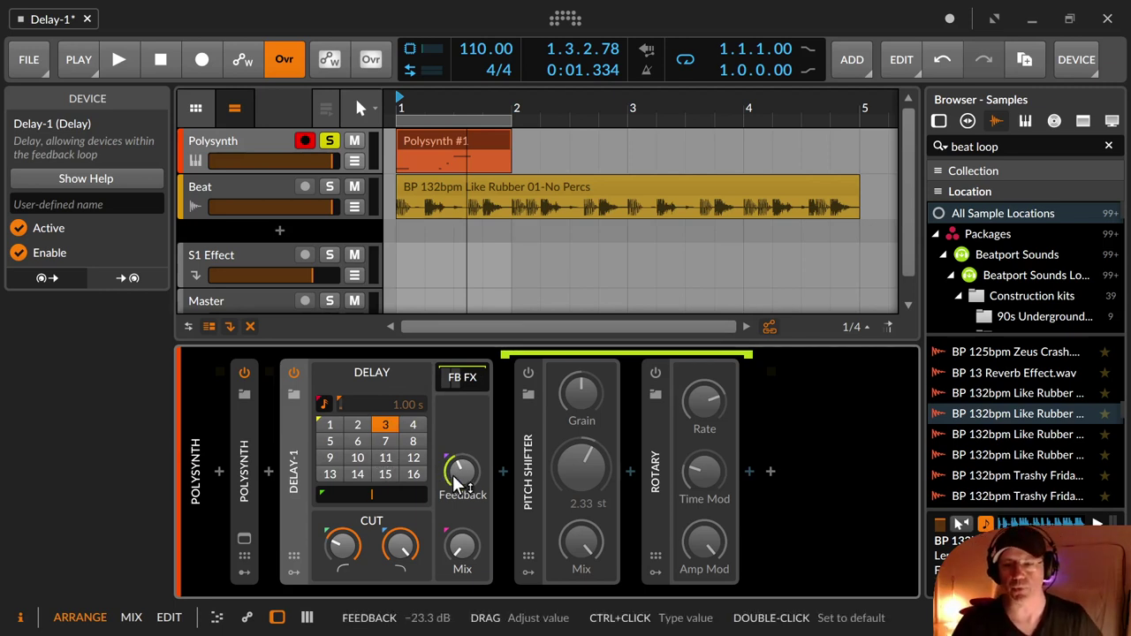
drag(455, 474, 474, 411)
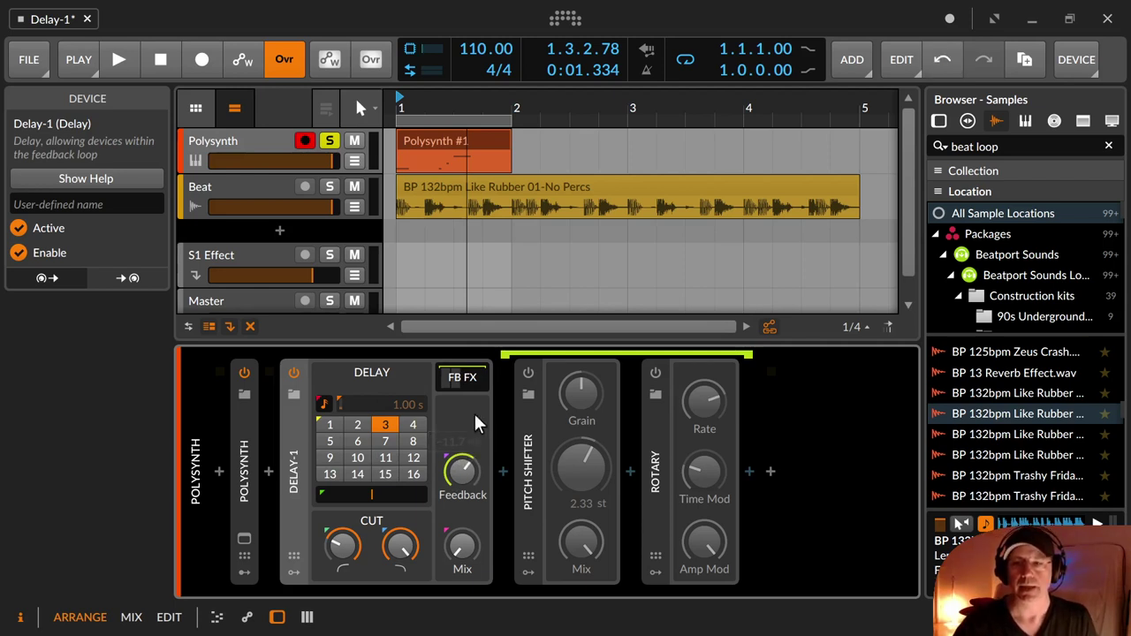
Step: Enable the Pitch Shifter in the feedback chain and raise Delay-1's feedback and mix further
click(526, 375)
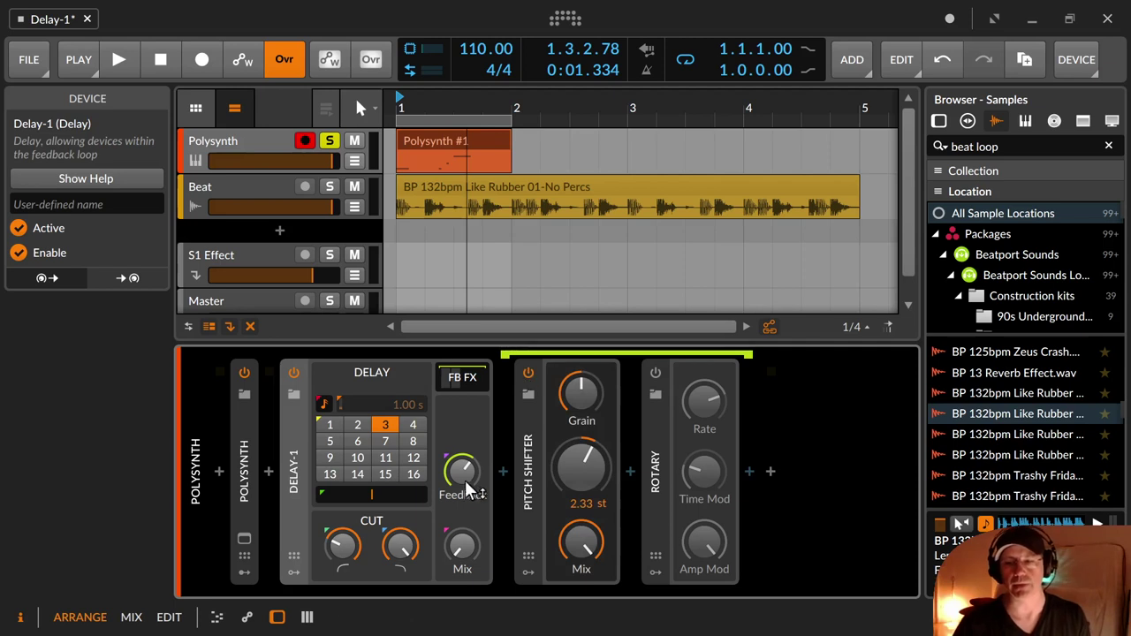
drag(465, 480, 465, 480)
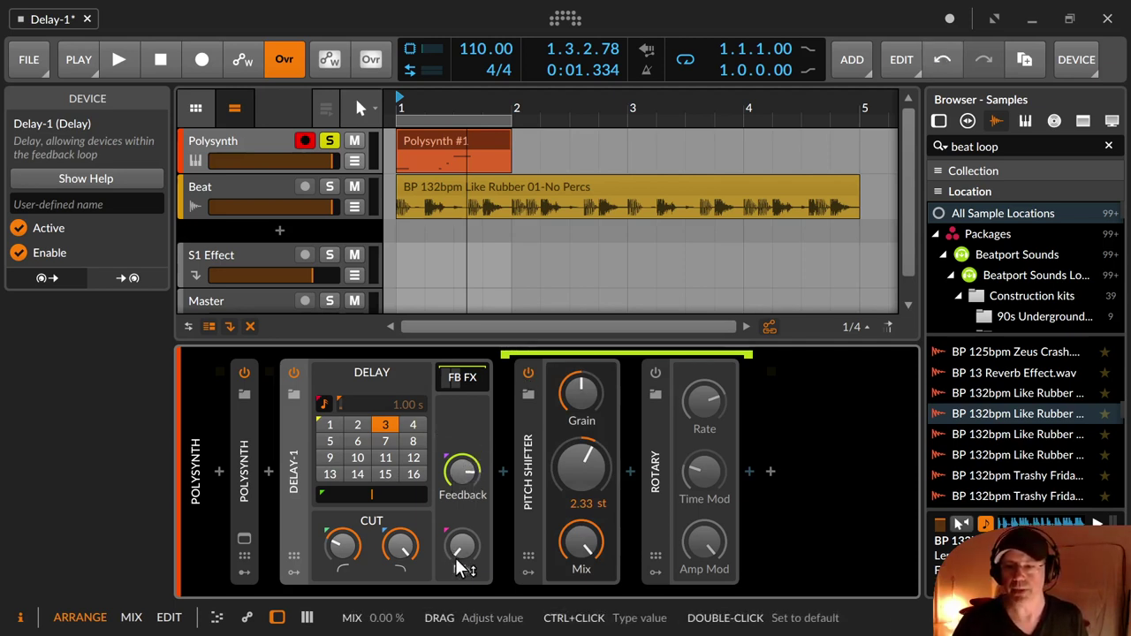
drag(459, 563, 459, 563)
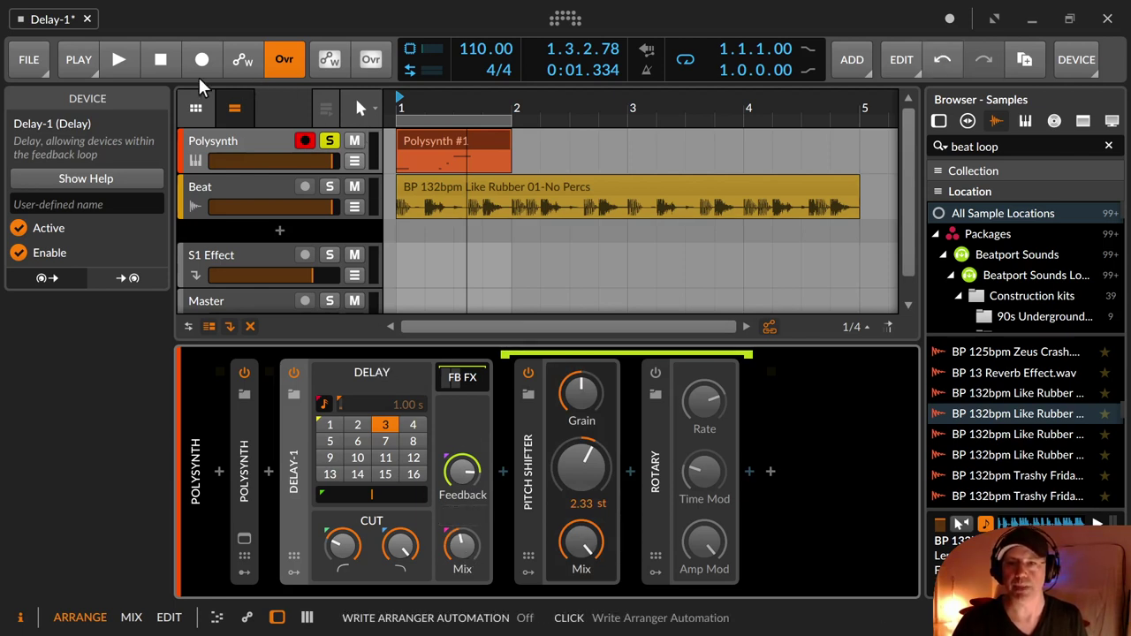
Step: Play the Polysynth clip from the start to hear the pitch-shifted repeats, then stop and return to the beginning
click(159, 71)
key(space)
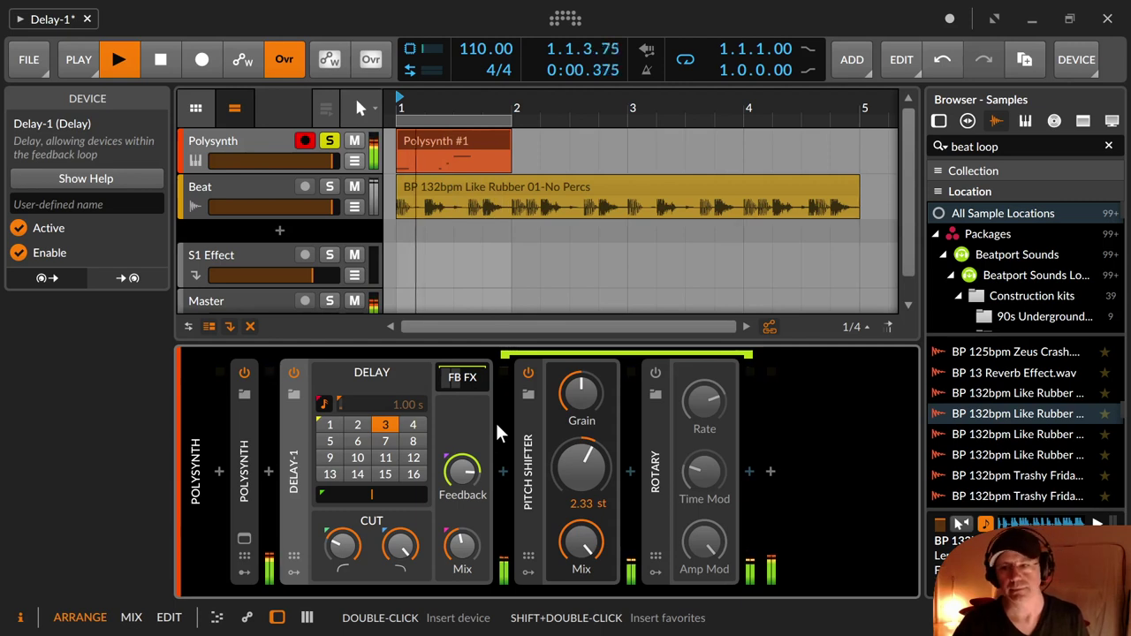
key(space)
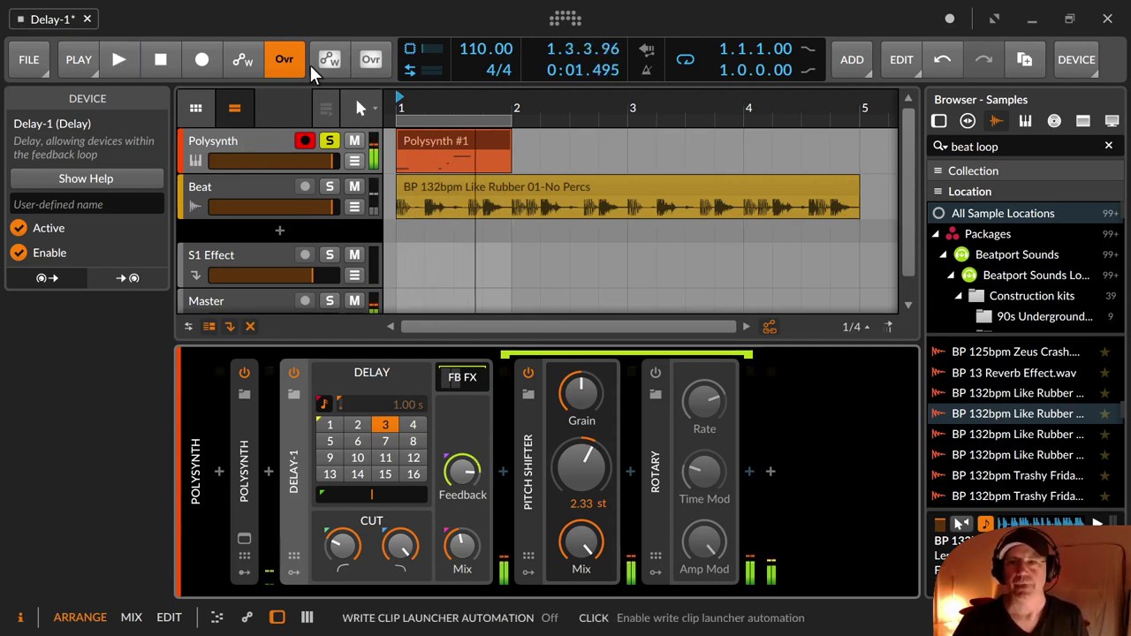
click(162, 53)
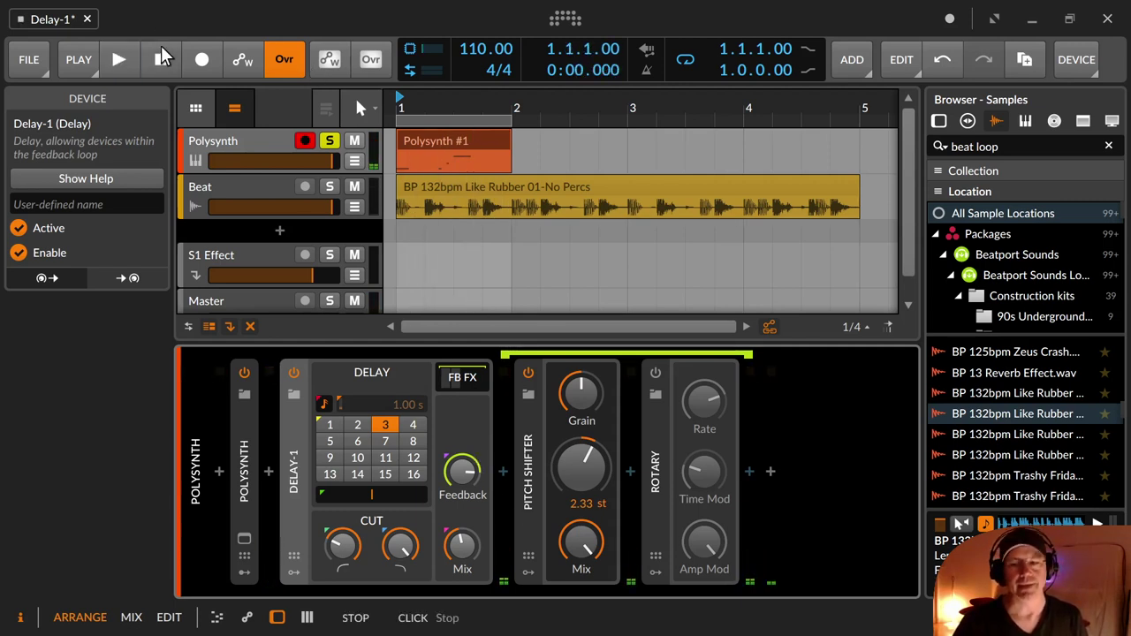
Step: Enable the Rotary effect in the feedback chain and play the Polysynth clip through both feedback effects
click(657, 375)
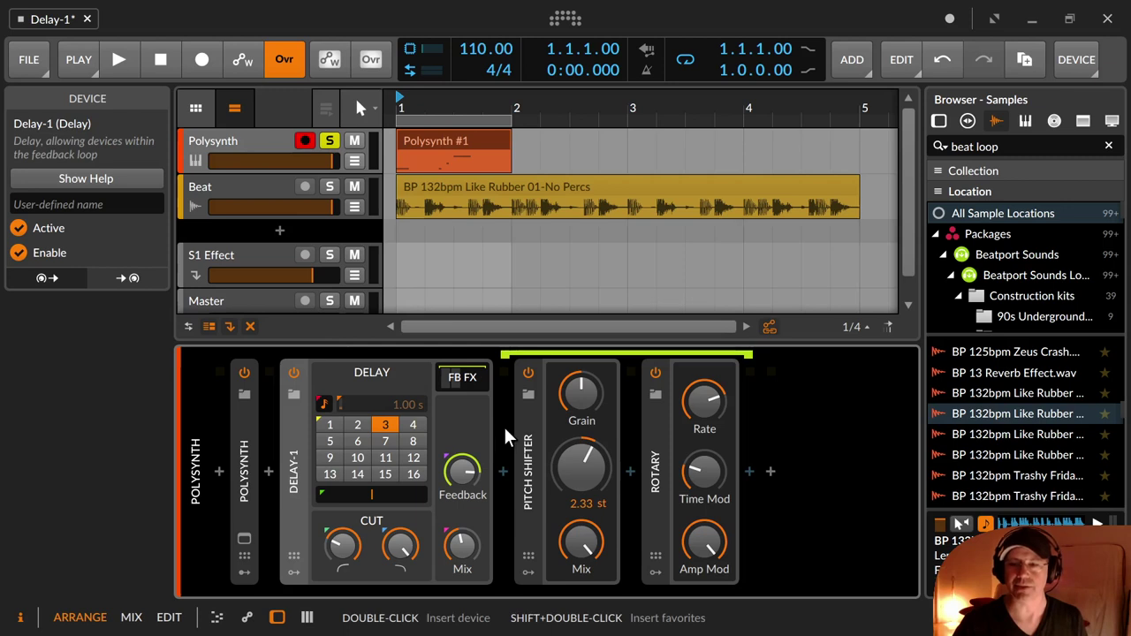
key(space)
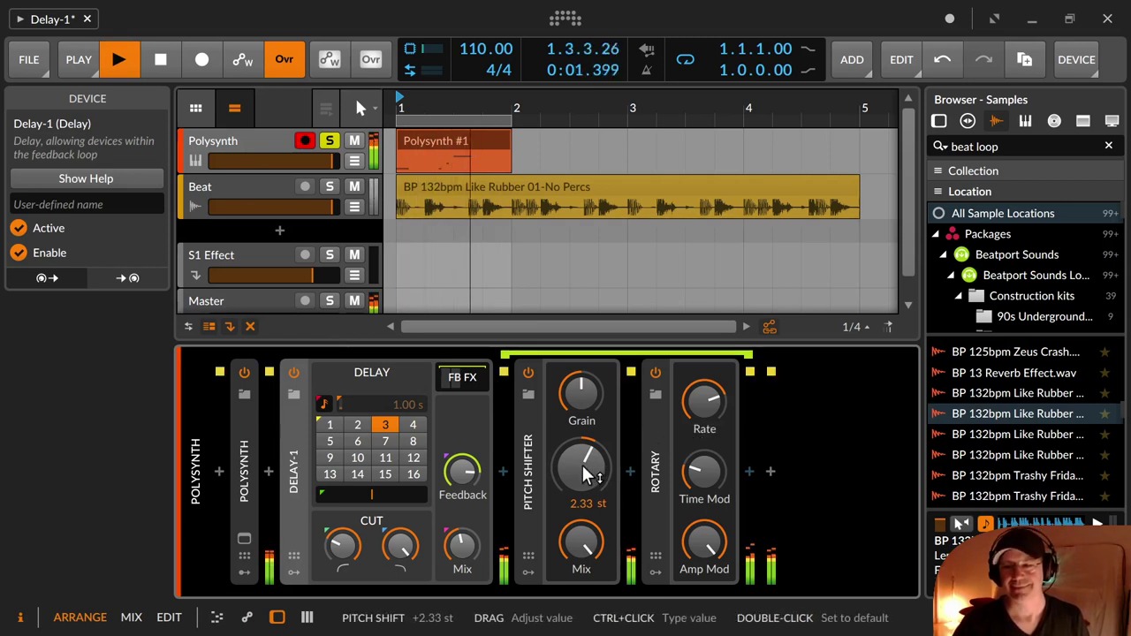
key(space)
Step: Set Delay-1's feedback to -6.8 dB and the Pitch Shifter to -4.05 st, and play the clip
drag(467, 476, 468, 488)
drag(565, 474, 566, 474)
key(space)
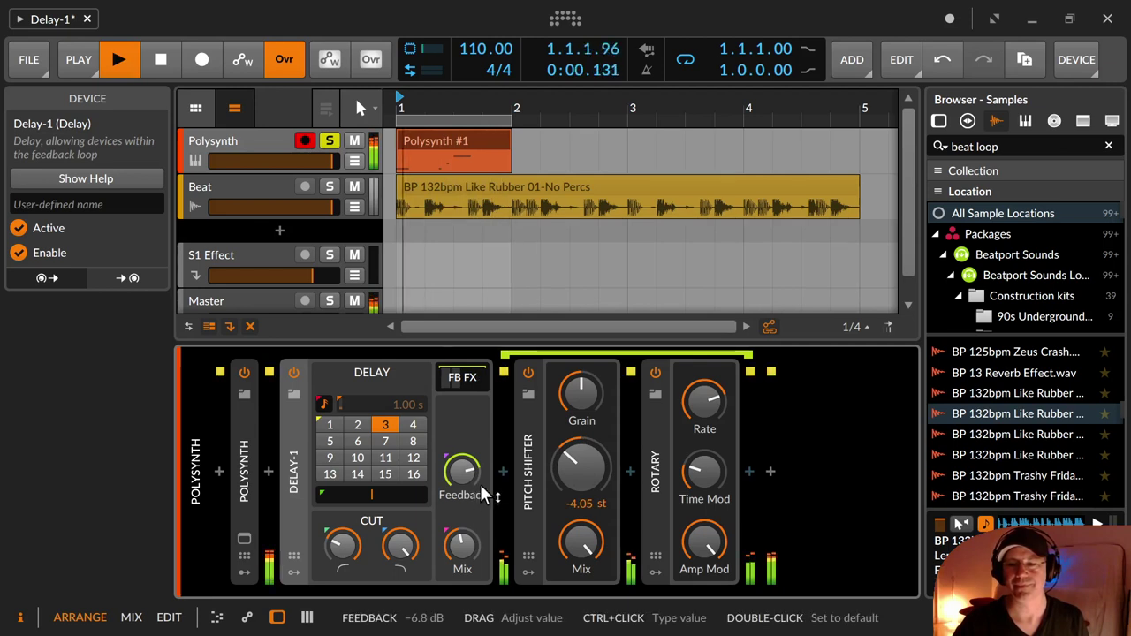
Step: Set the Pitch Shifter to +4.27 st and play the clip through the Rotary effect
key(space)
mouse_move(574, 461)
mouse_down()
mouse_move(574, 442)
mouse_move(573, 460)
mouse_up()
key(space)
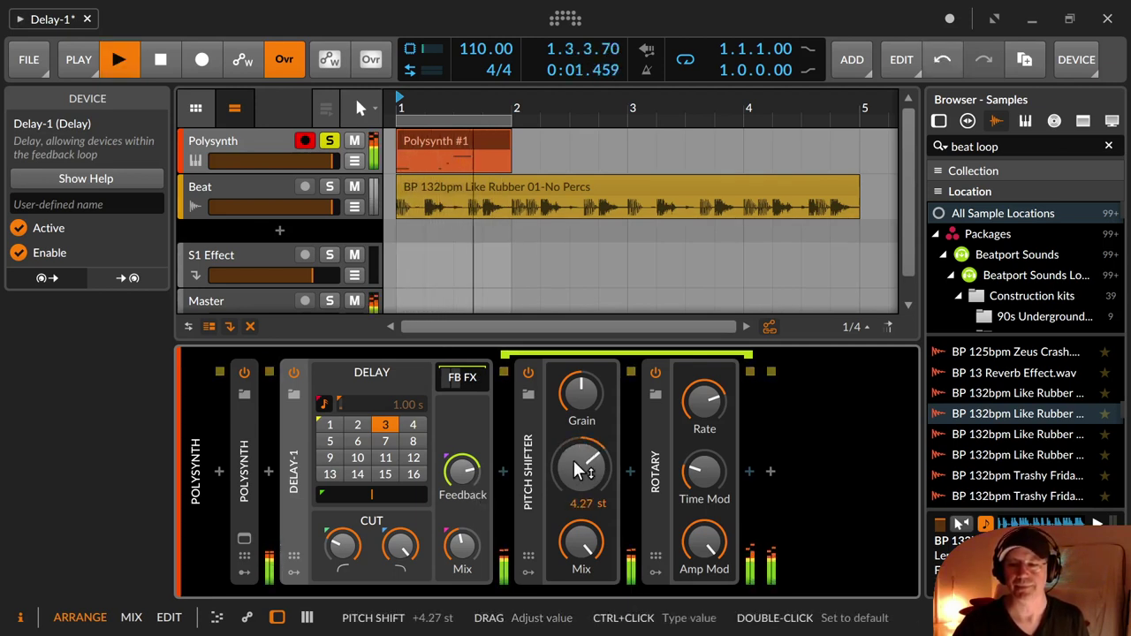
mouse_move(707, 541)
mouse_down()
mouse_move(707, 575)
mouse_move(704, 543)
mouse_up()
key(space)
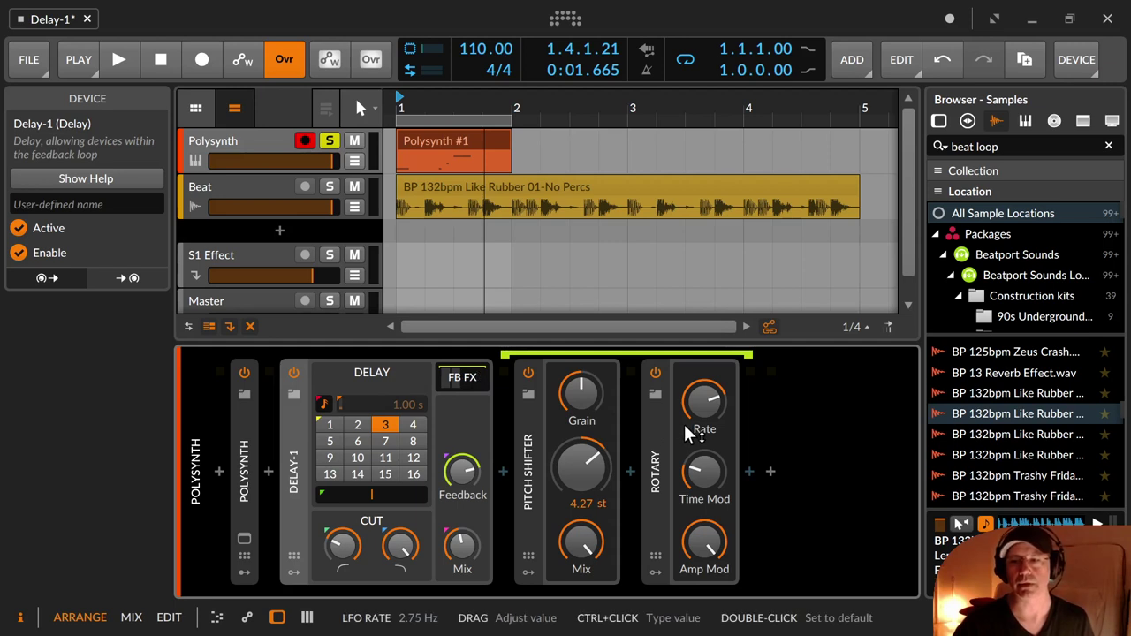
click(459, 385)
click(459, 386)
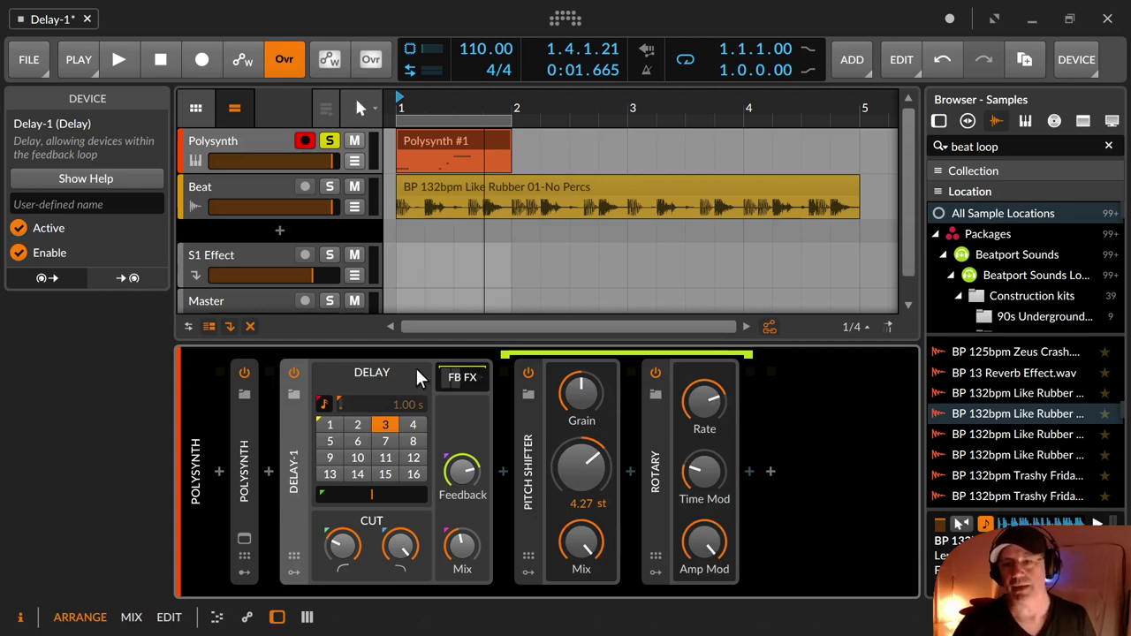
Step: Solo the Beat track and set the arranger loop range to the four-bar beat clip
click(272, 178)
click(330, 188)
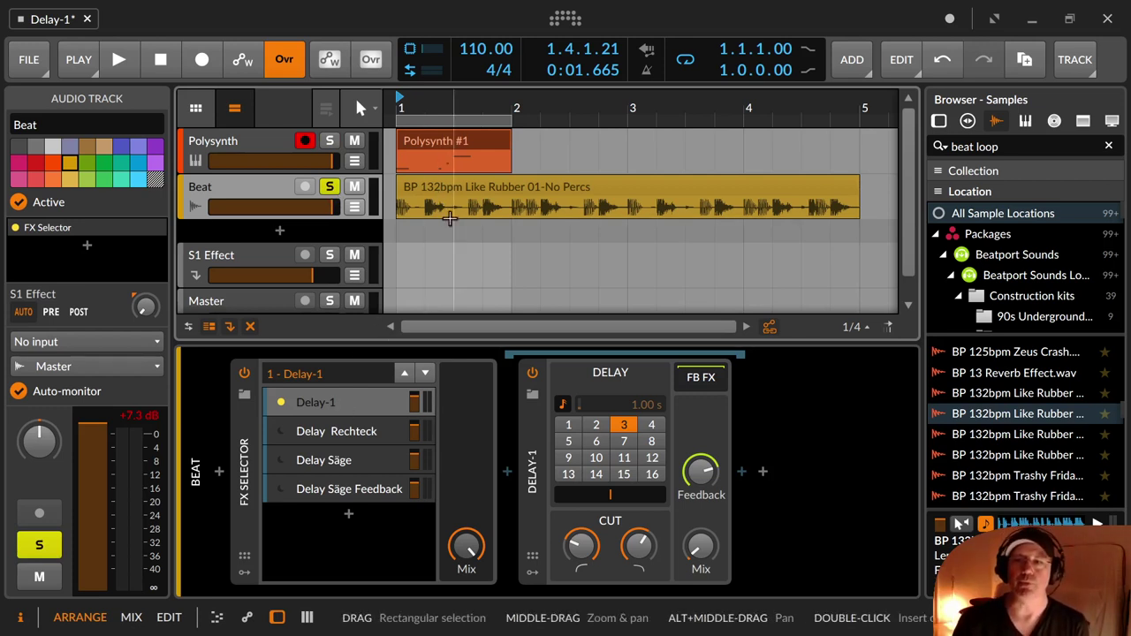
drag(705, 553, 704, 551)
click(571, 187)
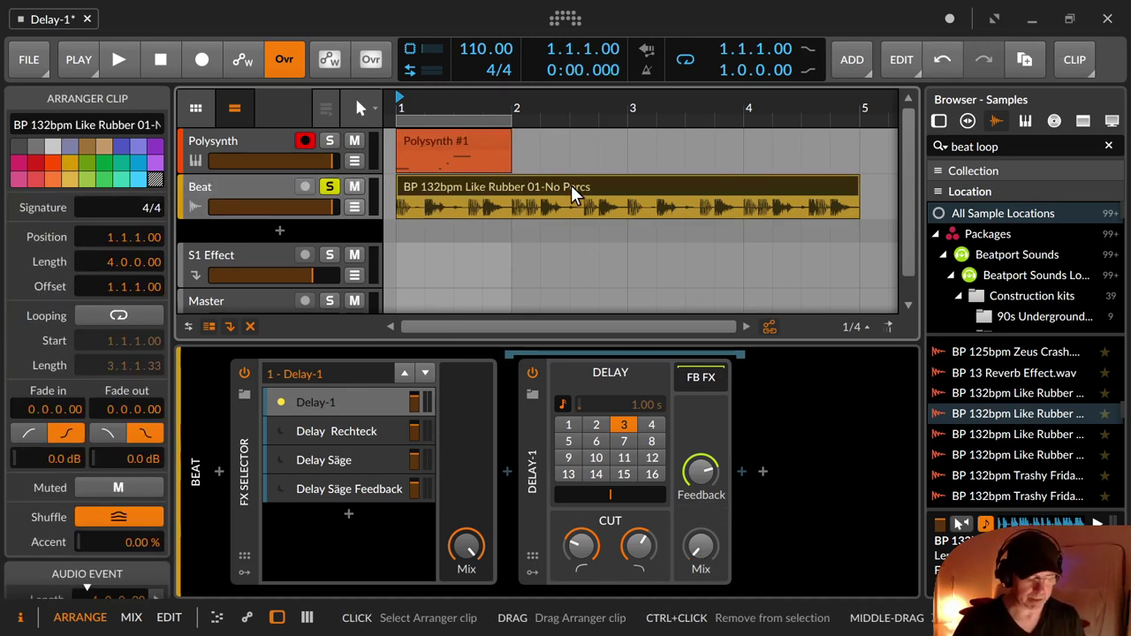
key(ctrl+l)
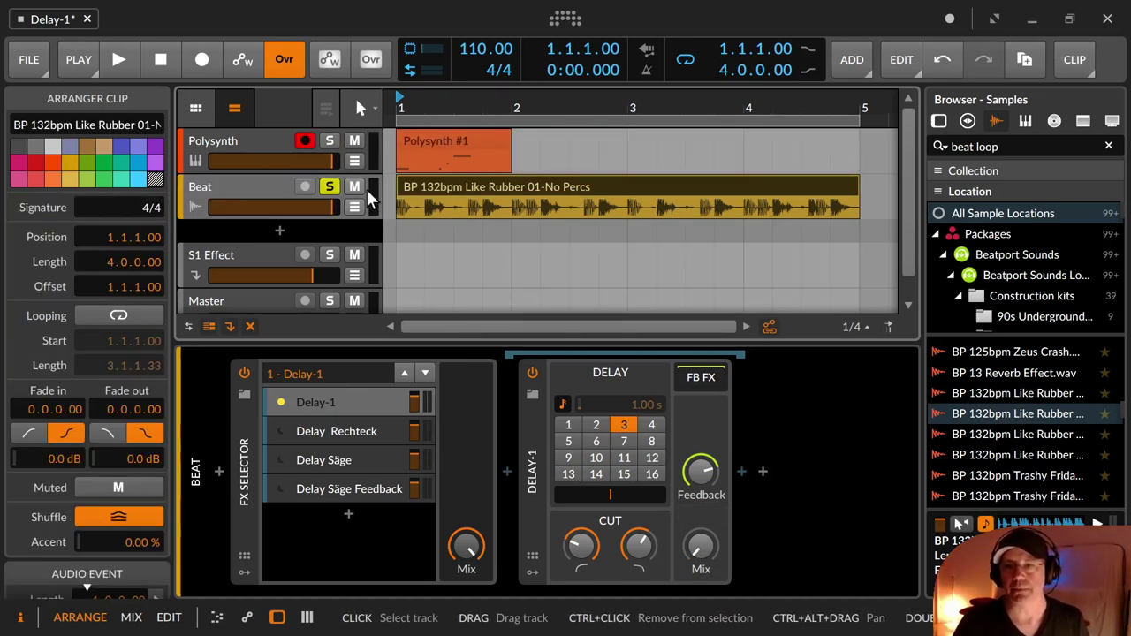
Step: Lower the Beat track's volume to -10.0 dB and play the beat loop dry
drag(331, 205, 279, 206)
key(space)
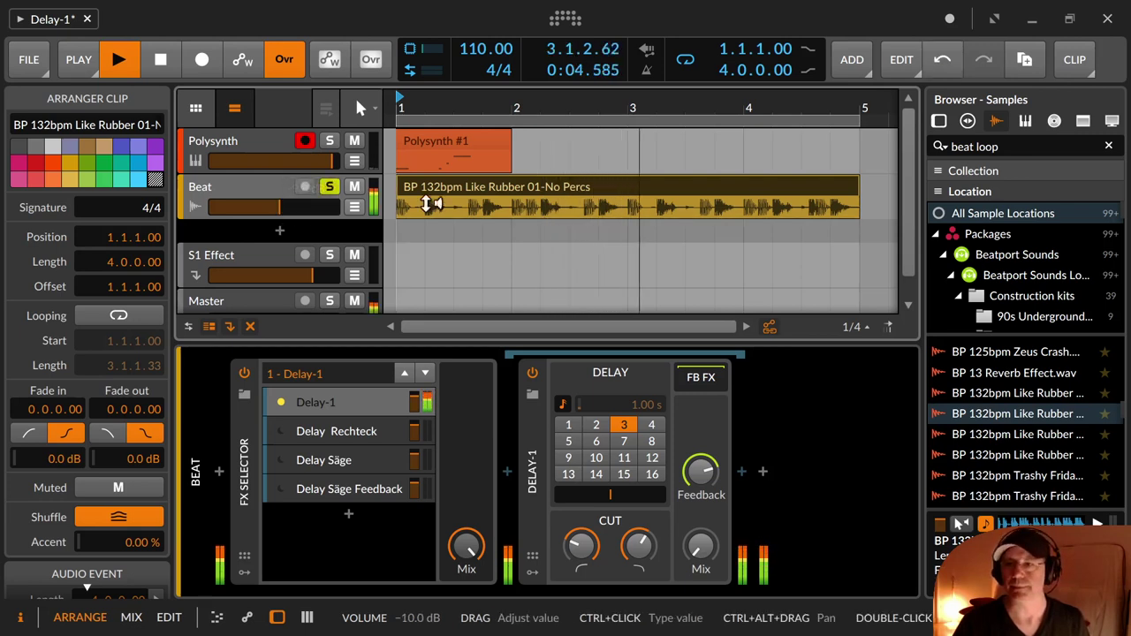
key(space)
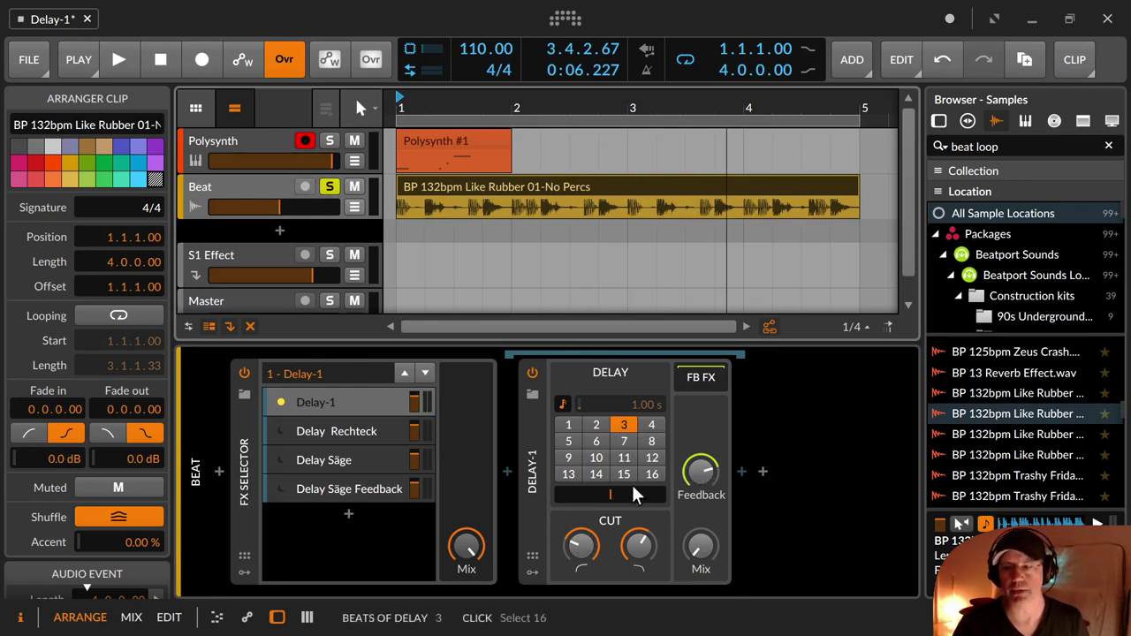
Step: Play the beat loop while raising the mix of the Beat track's Delay-1 and returning it to 0.00 %
mouse_move(707, 553)
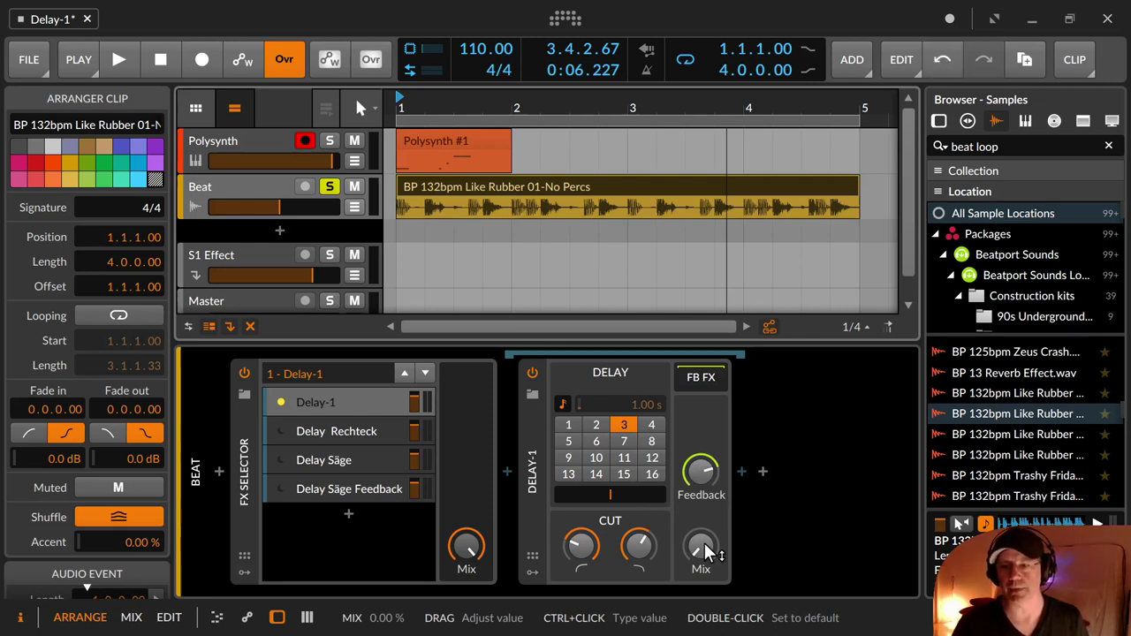
key(space)
mouse_move(707, 552)
mouse_down()
mouse_move(707, 511)
mouse_move(701, 550)
mouse_up()
key(space)
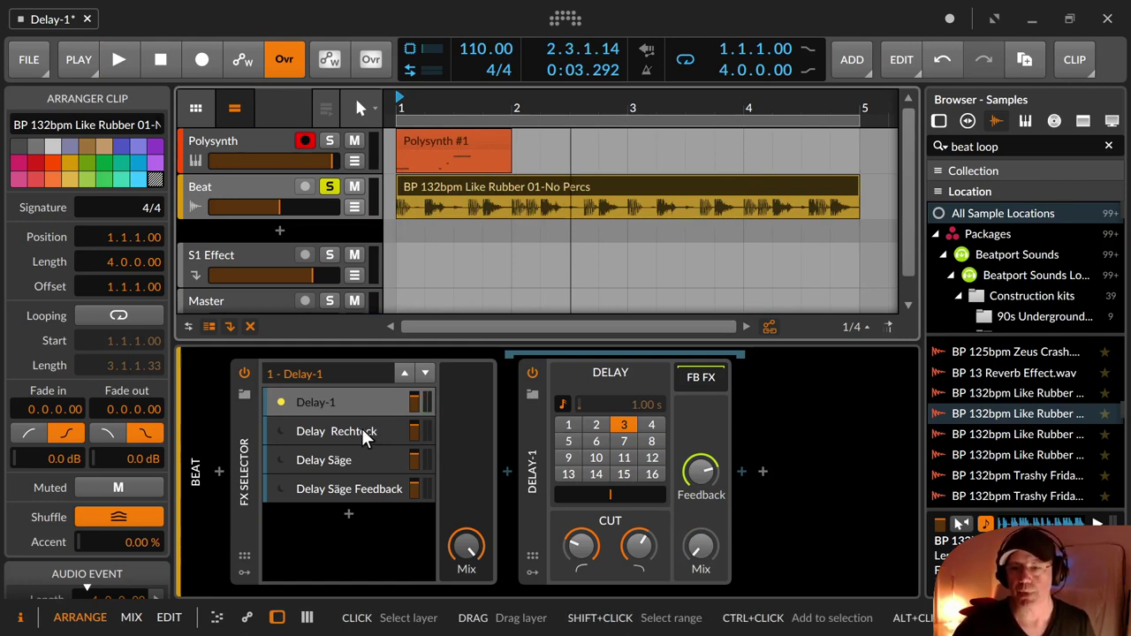
Step: Activate the Delay Rechteck layer in the Beat track's FX Selector and hide the inspector to show its whole device
click(361, 428)
click(278, 431)
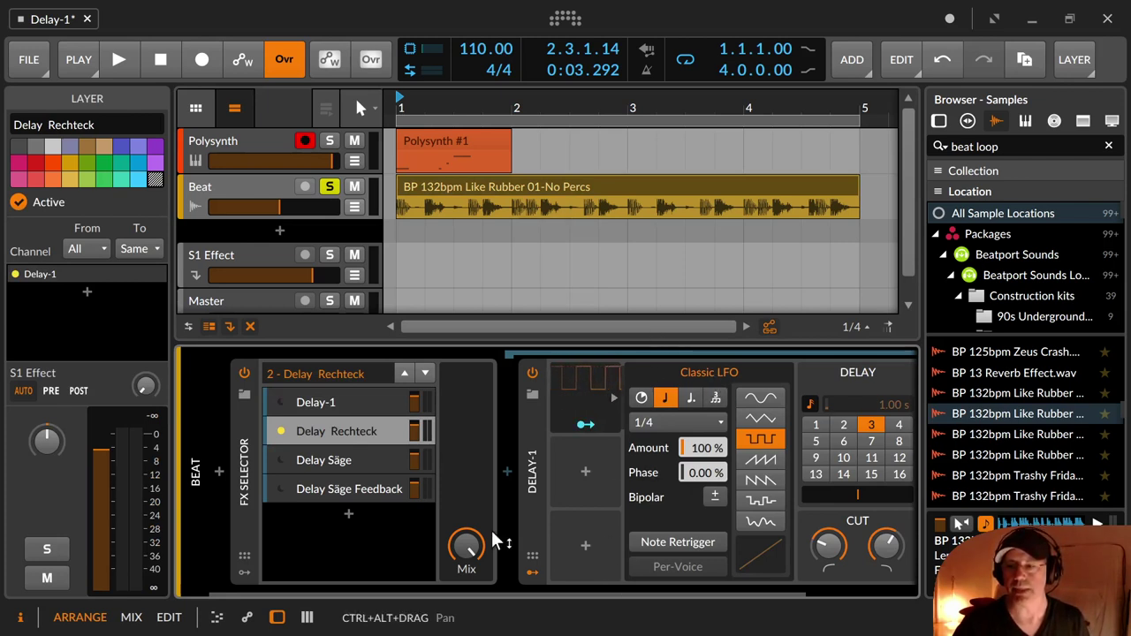
drag(510, 586, 674, 625)
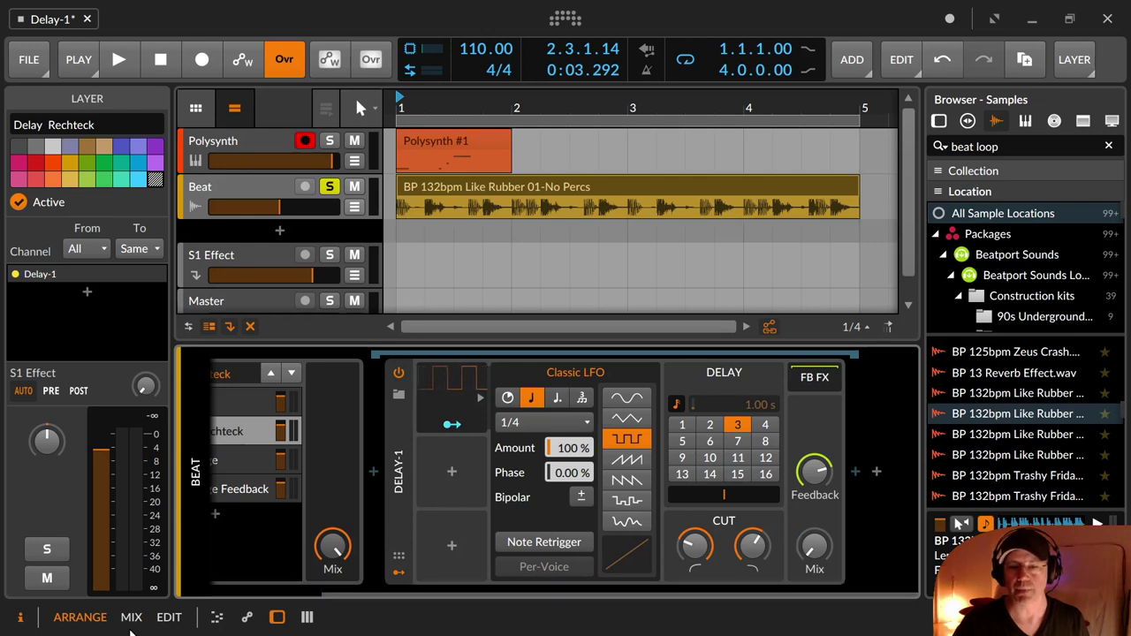
click(23, 618)
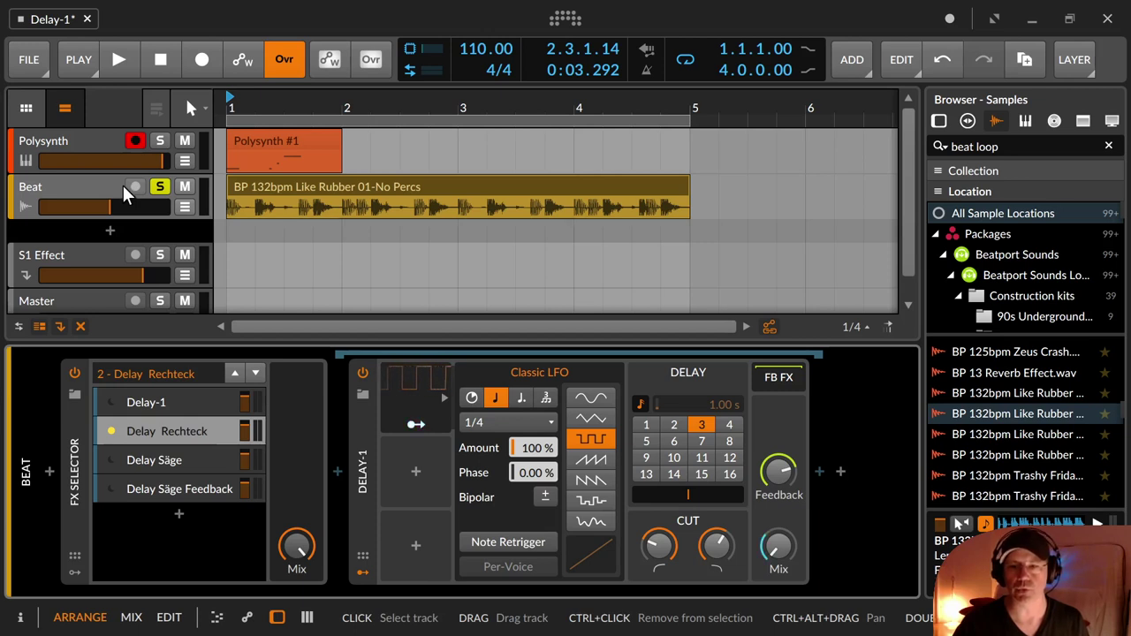
Step: Play the beat loop through Delay Rechteck and switch to the plain Delay-1 layer to compare
key(space)
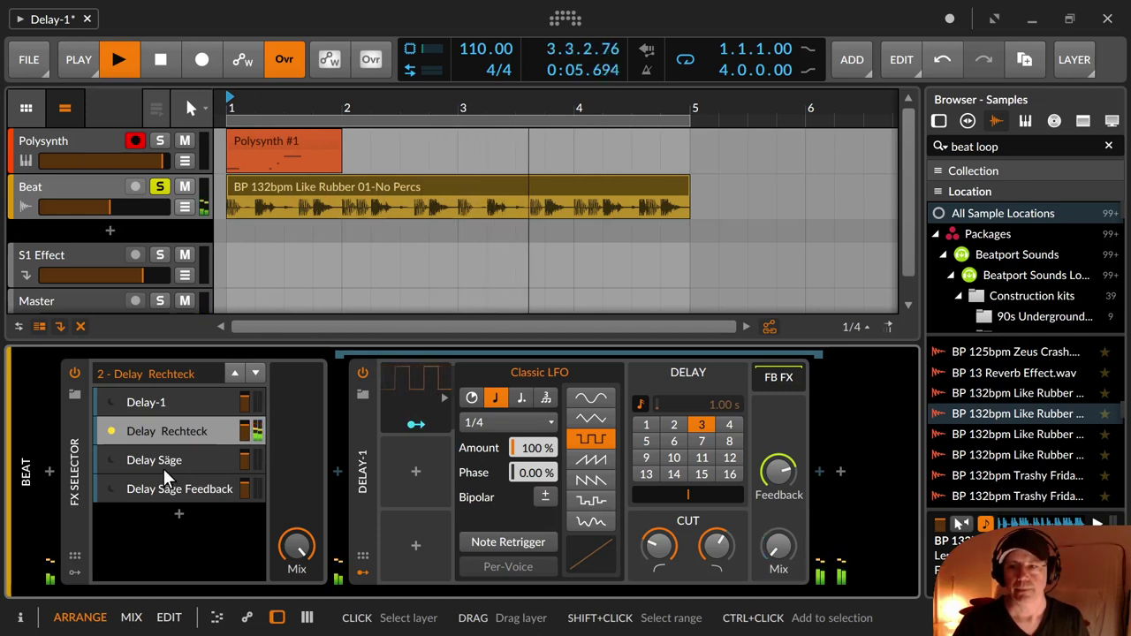
click(112, 404)
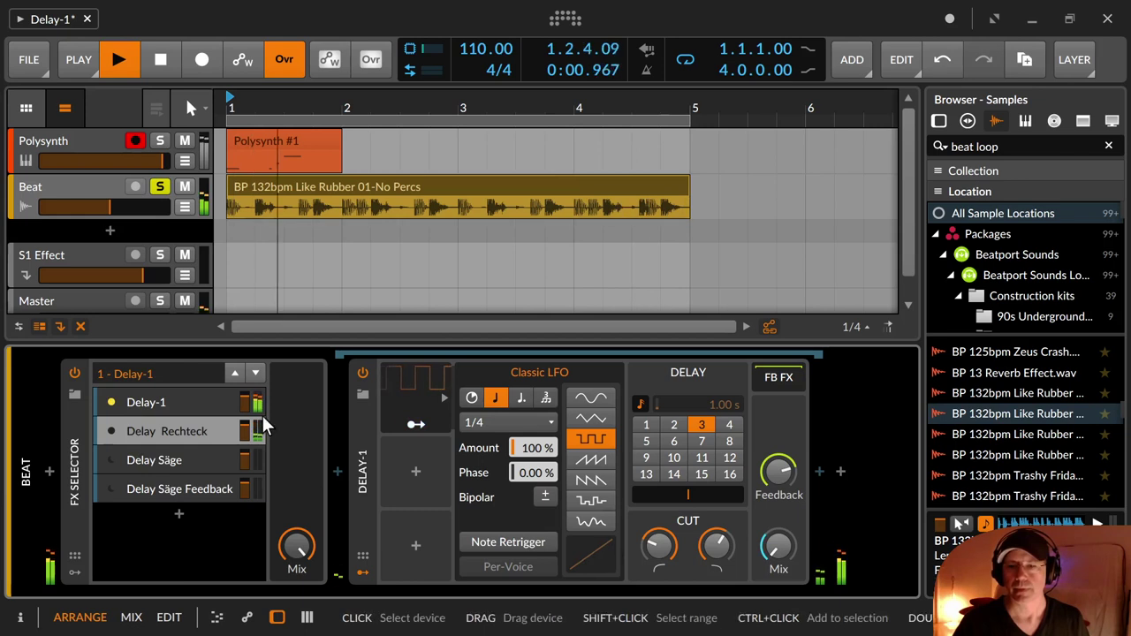
click(202, 403)
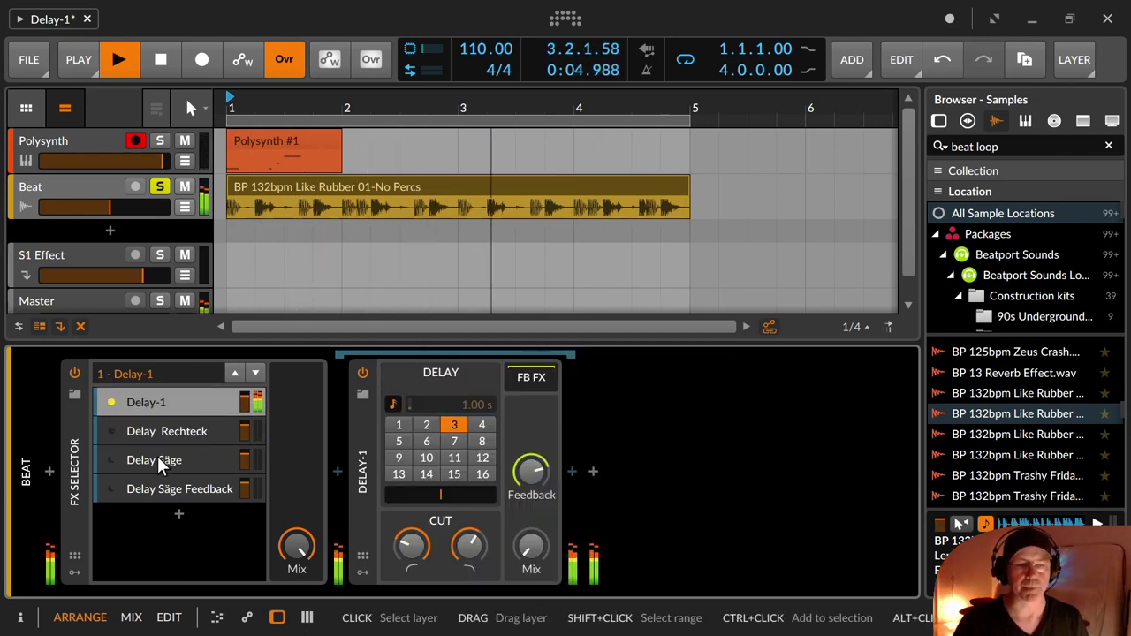
Step: Activate and show the Delay Säge layer during playback, alternating it with Delay Rechteck to compare the LFO shapes
click(112, 461)
click(180, 471)
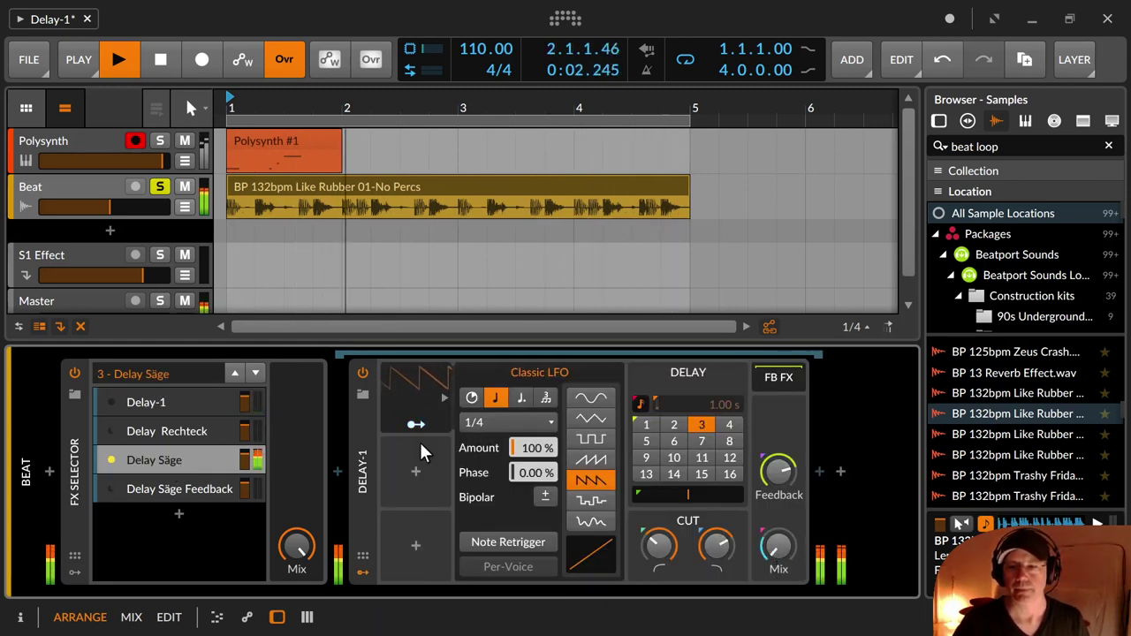
click(111, 431)
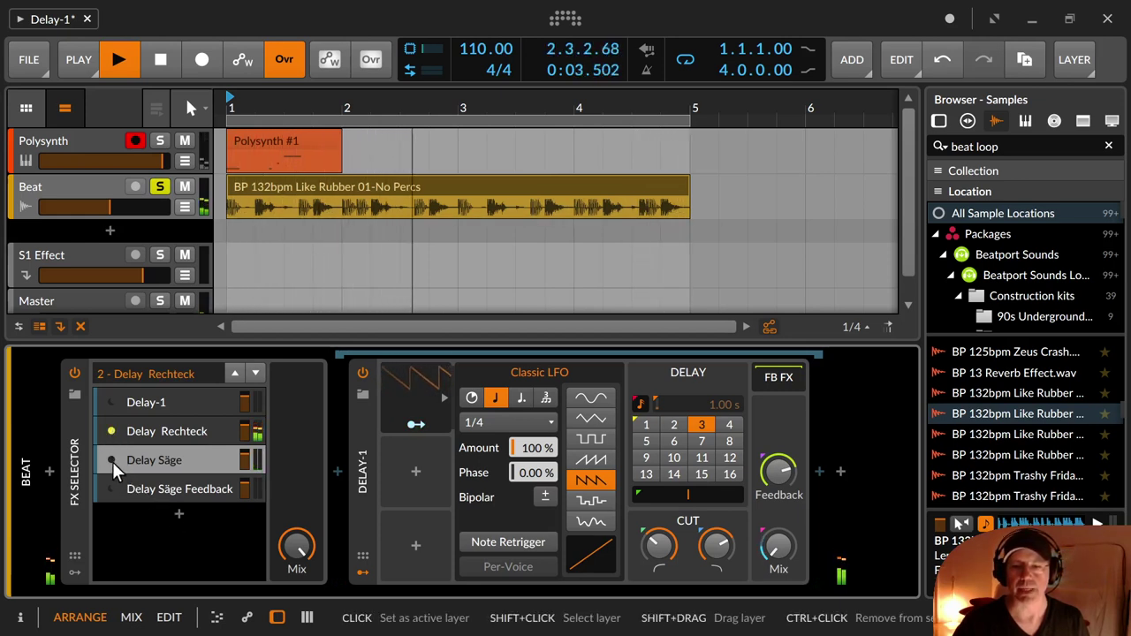
click(111, 460)
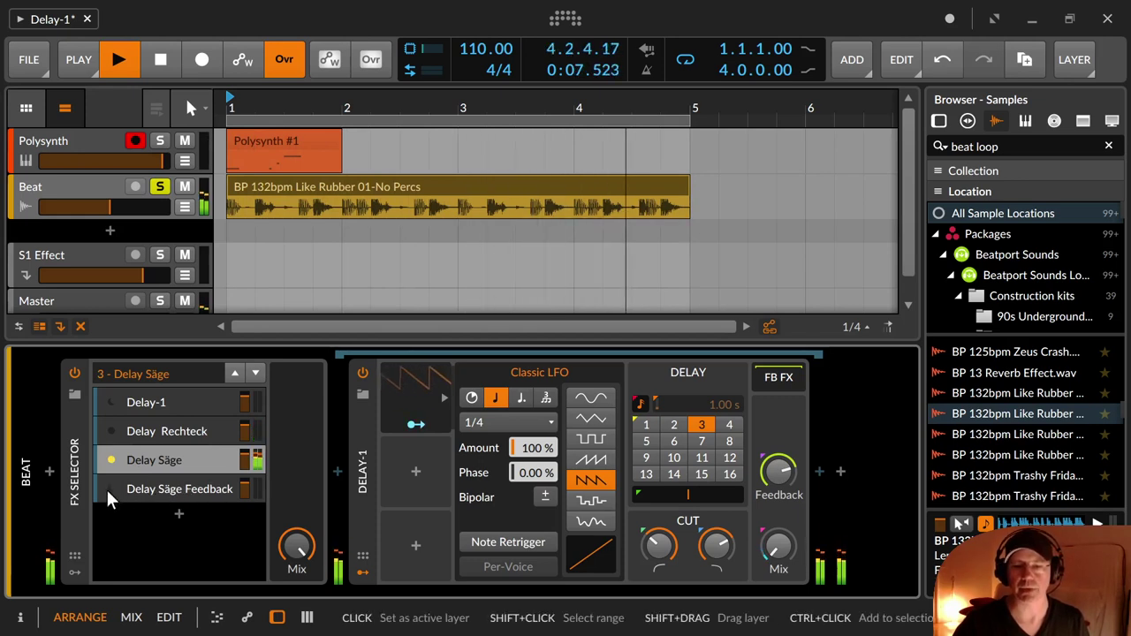
Step: Activate the Delay Säge Feedback layer, select its Classic LFO 2 modulator and play the beat loop
click(107, 489)
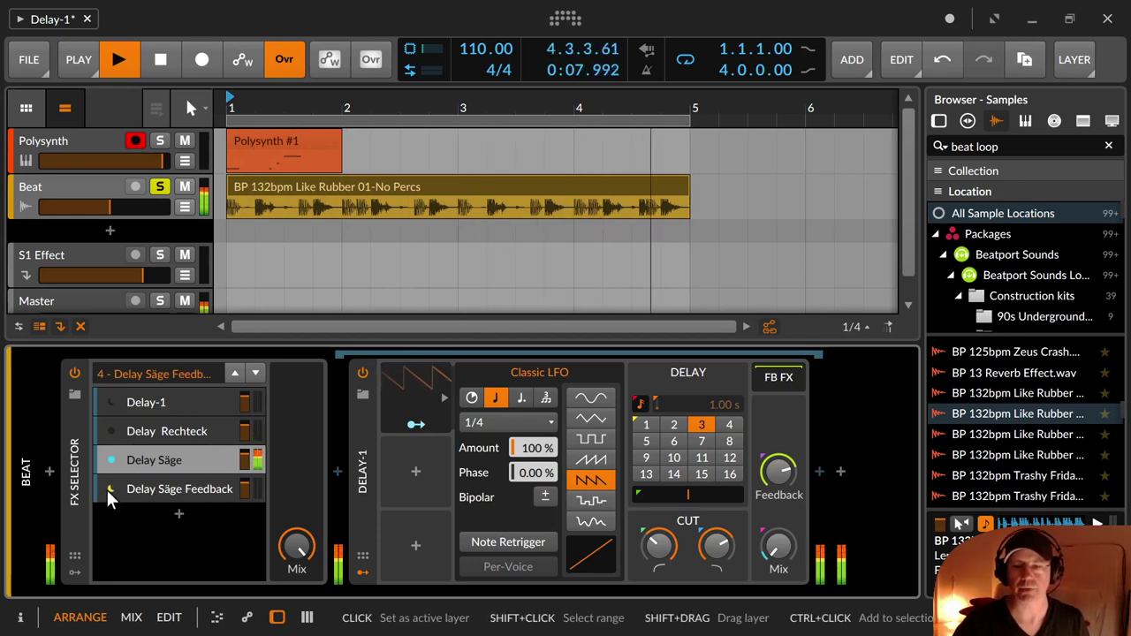
click(203, 490)
key(space)
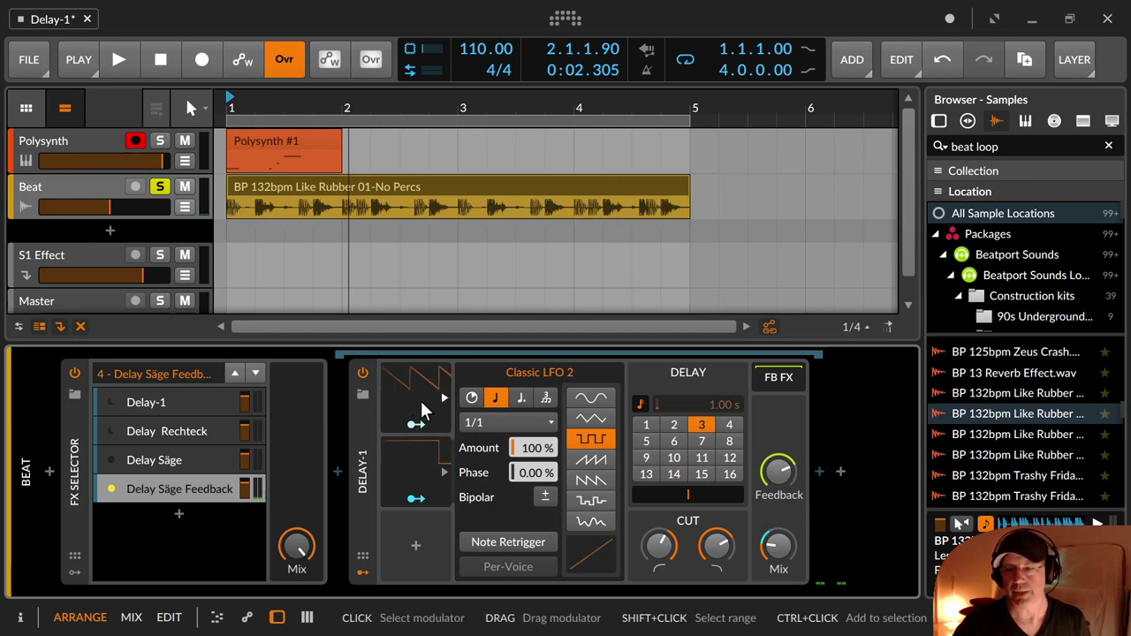
click(419, 478)
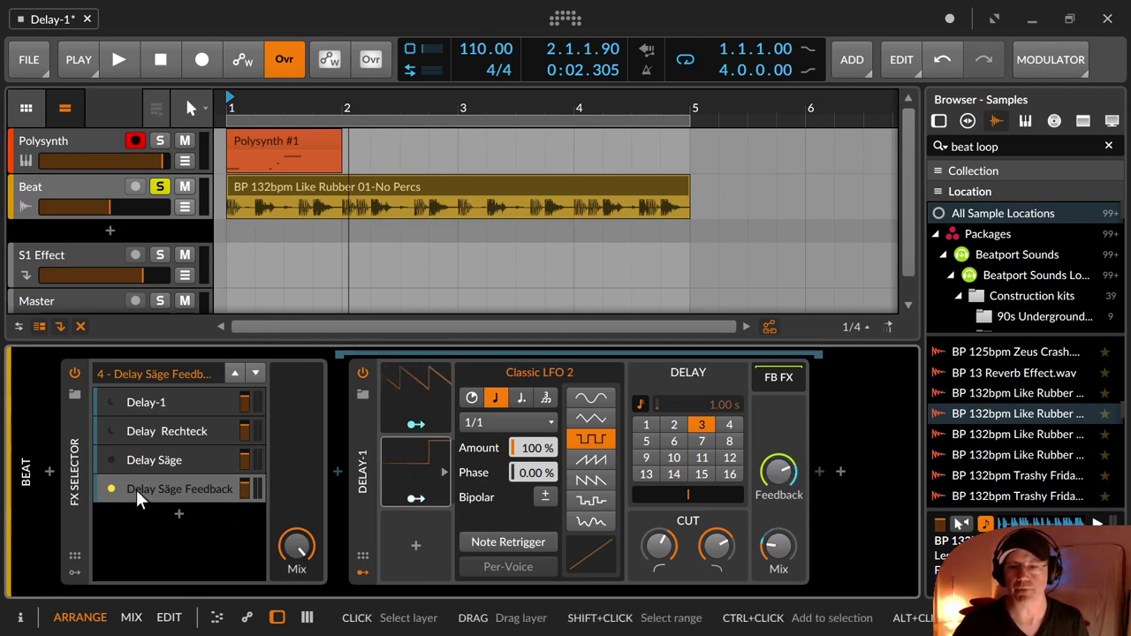
key(space)
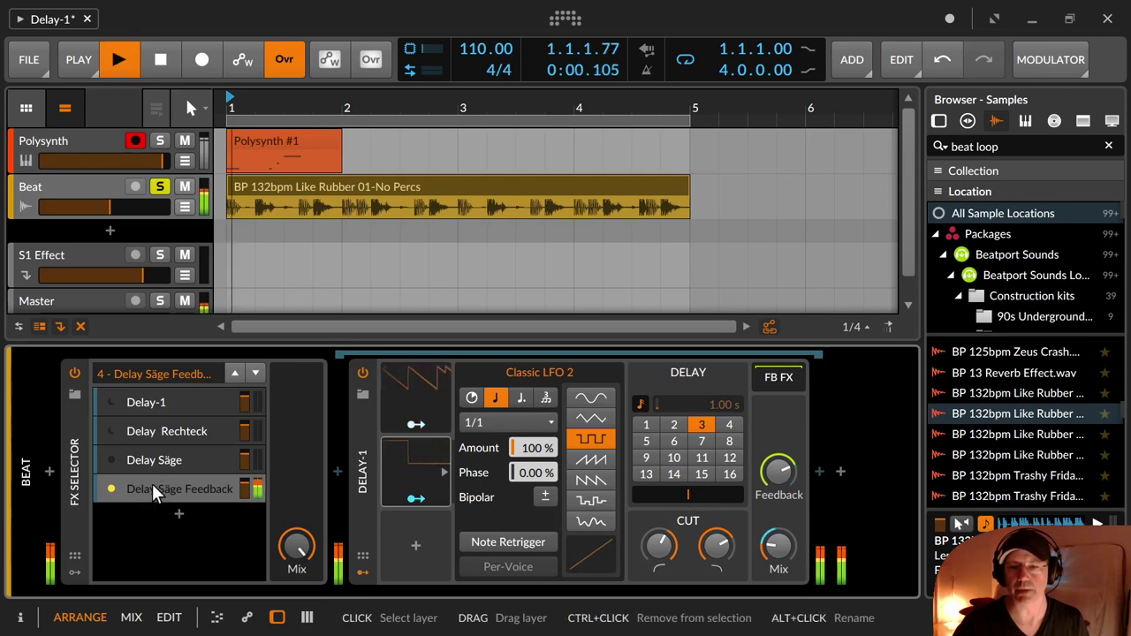
Step: Alternate between the Delay Säge and Delay Säge Feedback layers during playback to compare them, leaving Delay Säge active
click(109, 457)
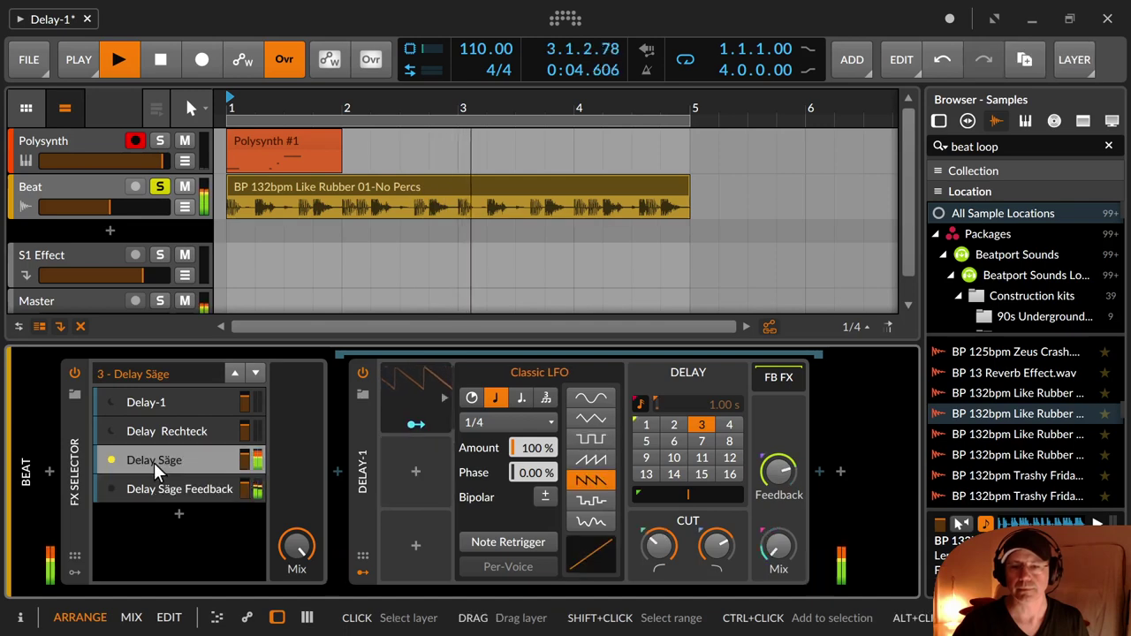
right_click(153, 462)
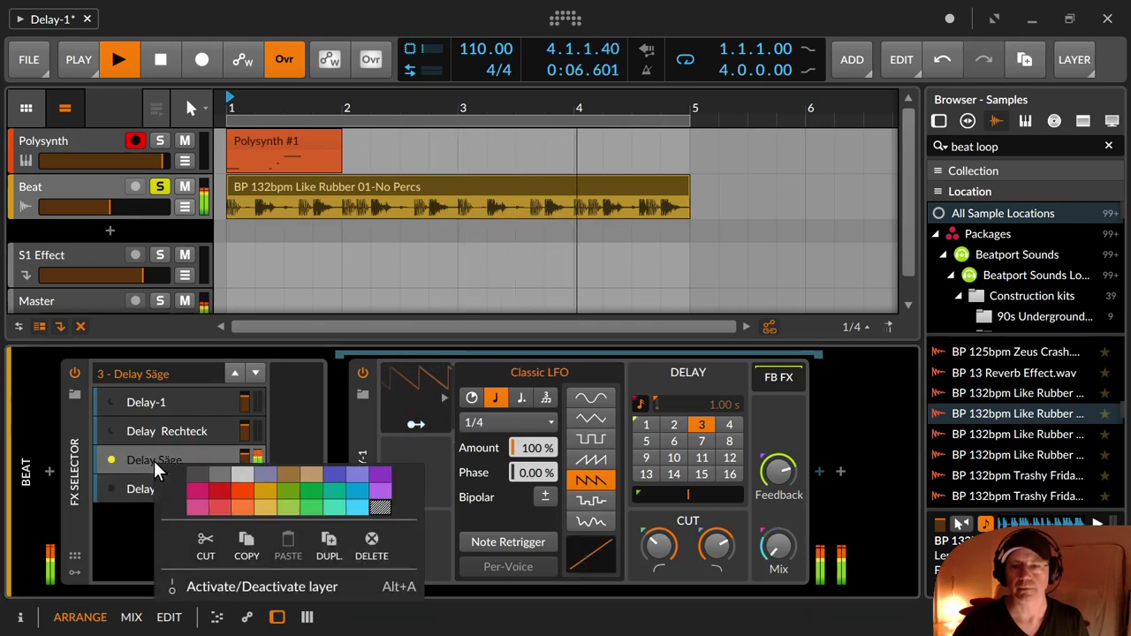
click(137, 455)
click(113, 487)
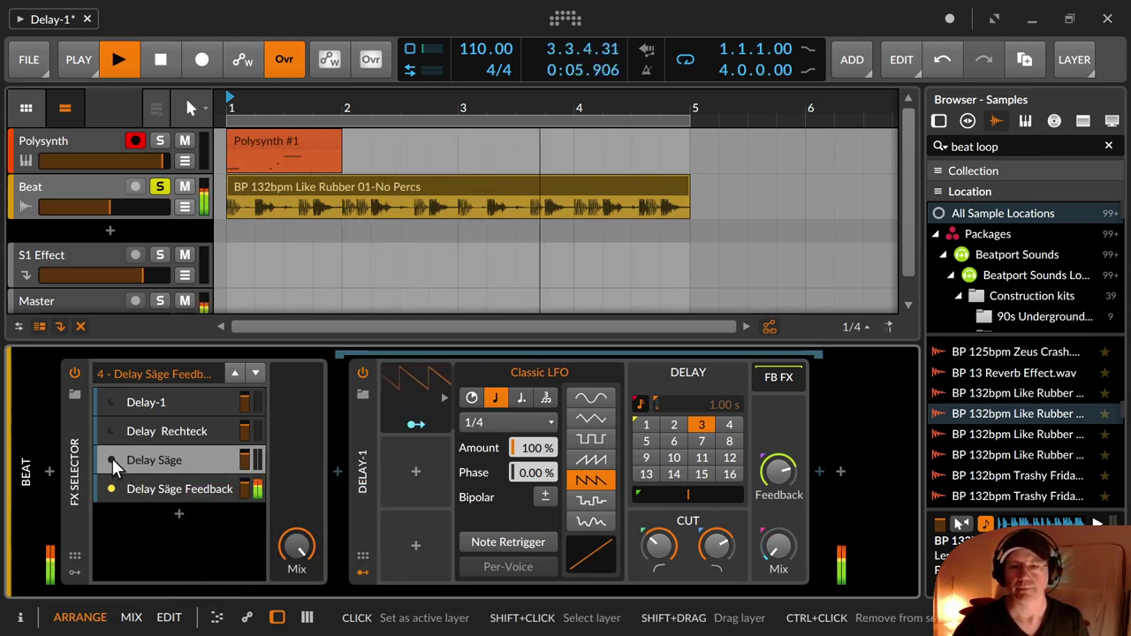
click(112, 460)
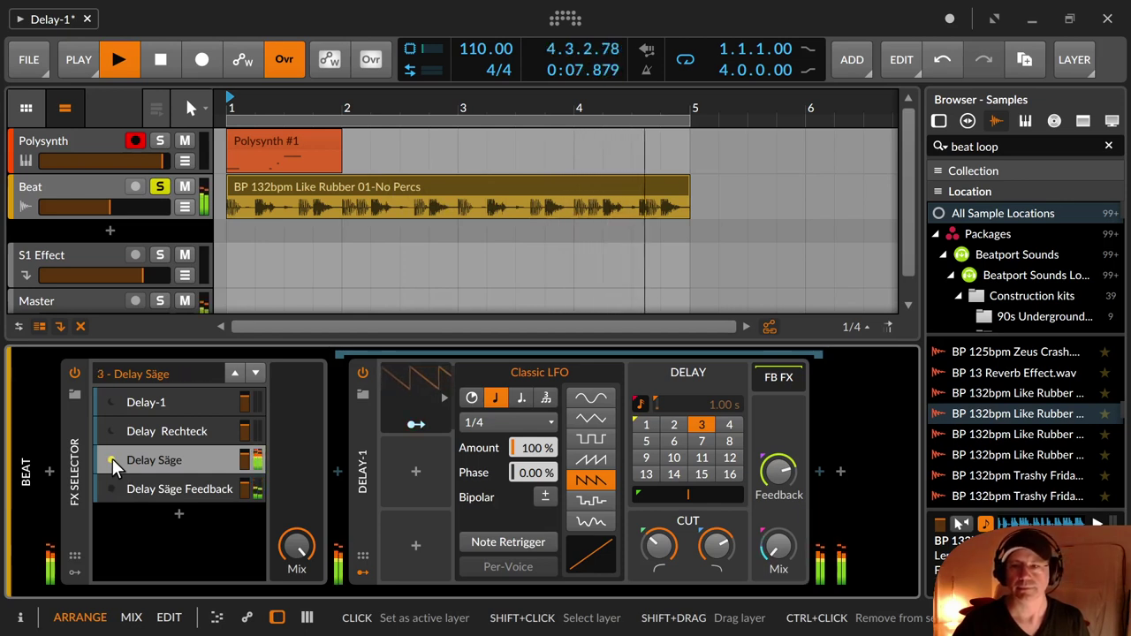
Step: Stop playback and hide the modulators of the Delay-1 device in the Delay Säge layer
key(space)
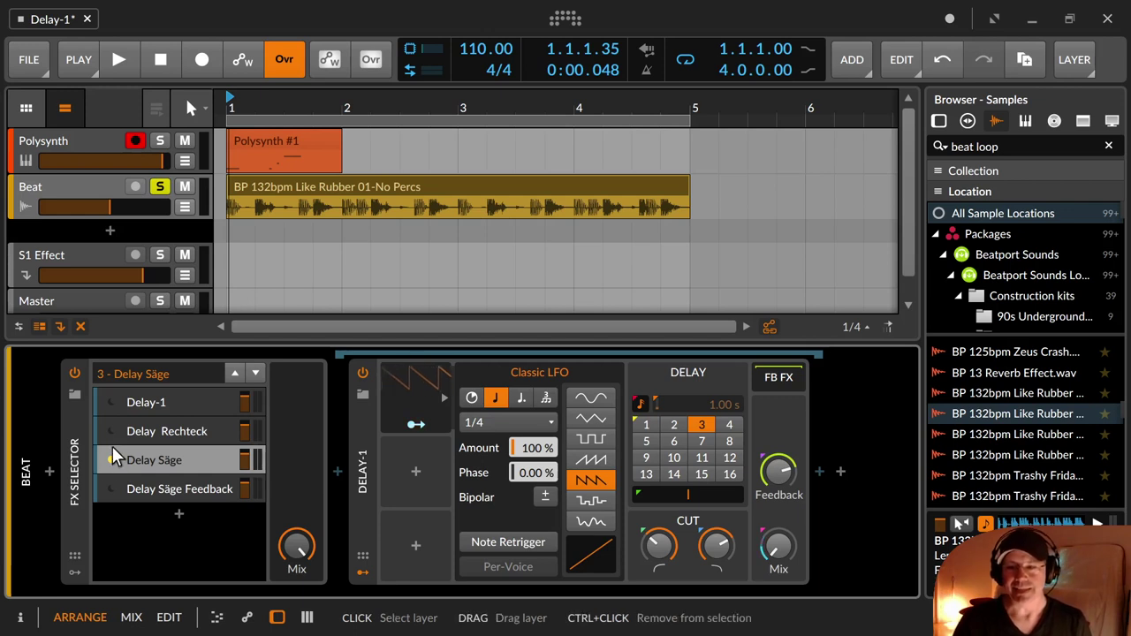
click(360, 571)
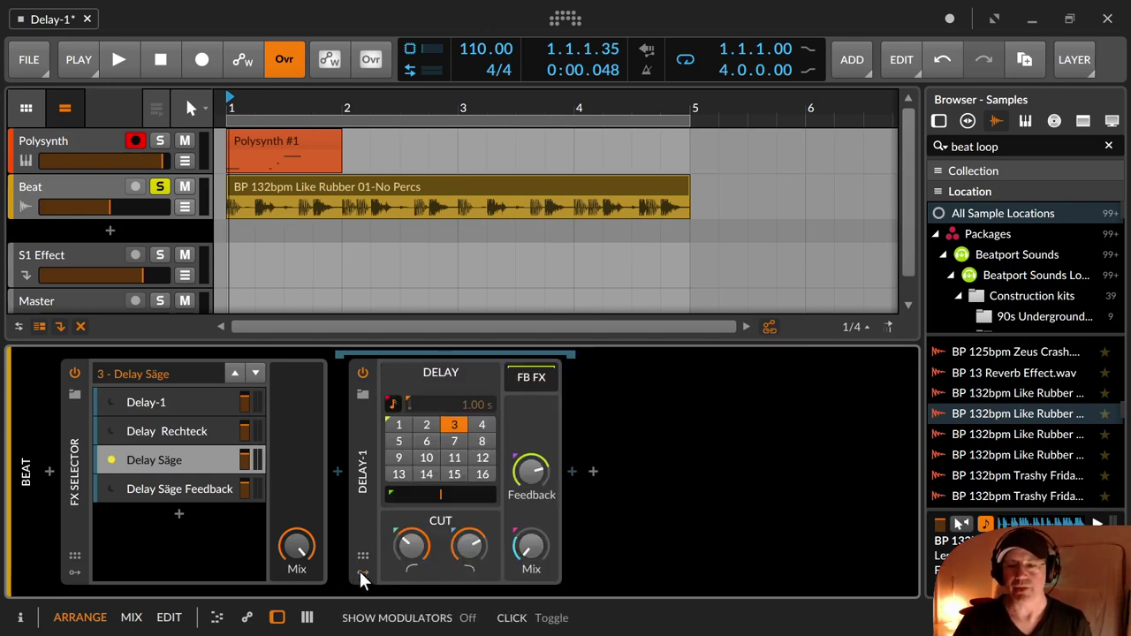